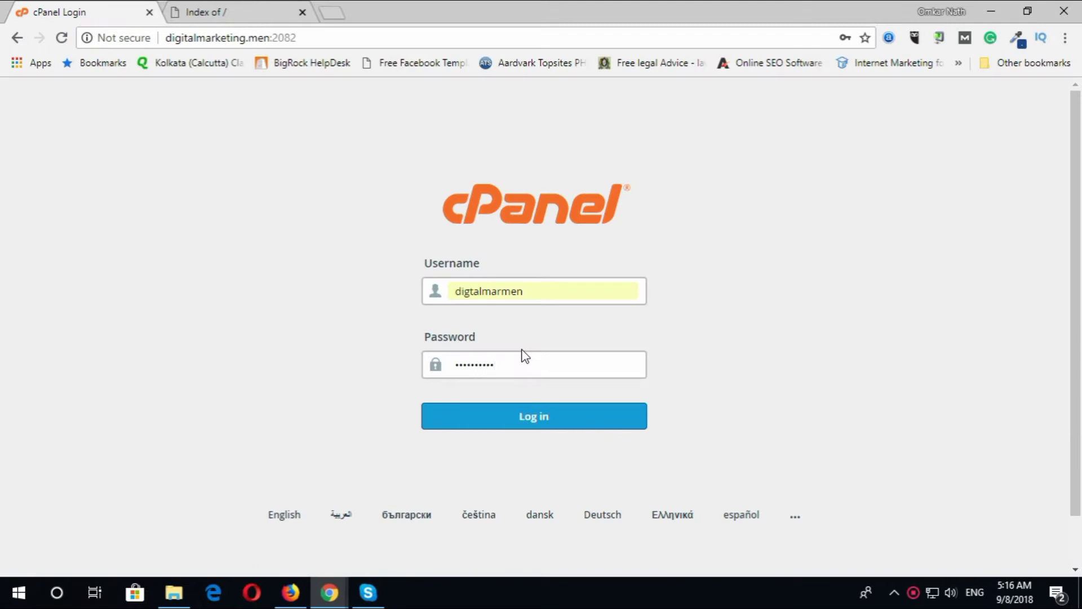
# - Log in to the digitalmarketing.men cPanel with the filled-in username and password, and open the cPanel login page at topdigitalmarketingtraining.com:2082
pyautogui.press('Return')
pyautogui.hotkey('ctrl', 'Tab')
pyautogui.click(343, 38)
pyautogui.click(389, 40)
pyautogui.write(':2082')
pyautogui.press('Return')
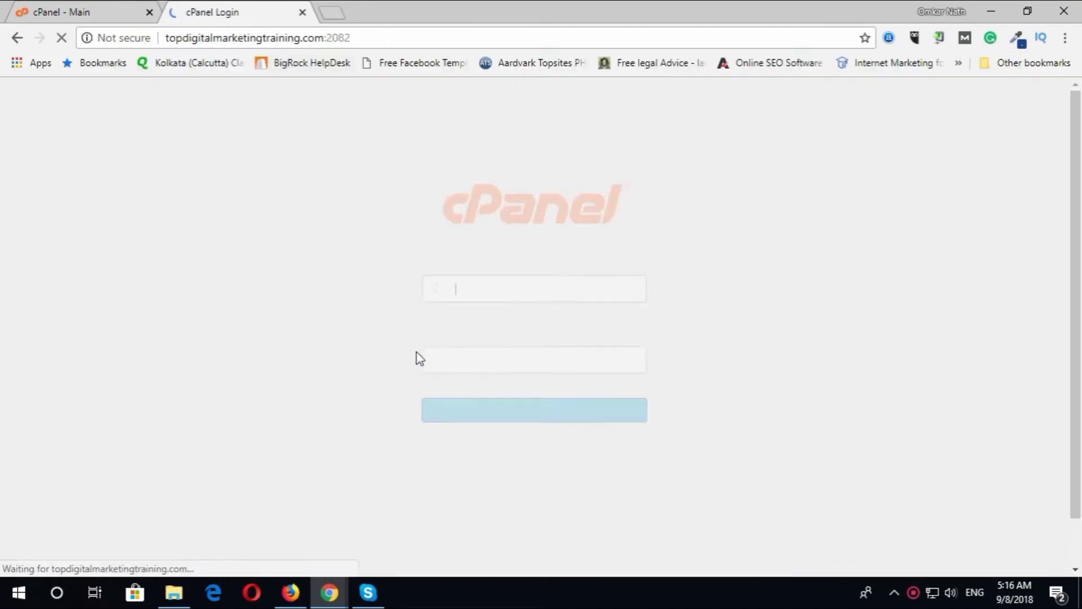
# - Log in to the topdigitalmarketingtraining.com cPanel with the saved username and password
pyautogui.click(577, 290)
pyautogui.click(564, 311)
pyautogui.click(553, 416)
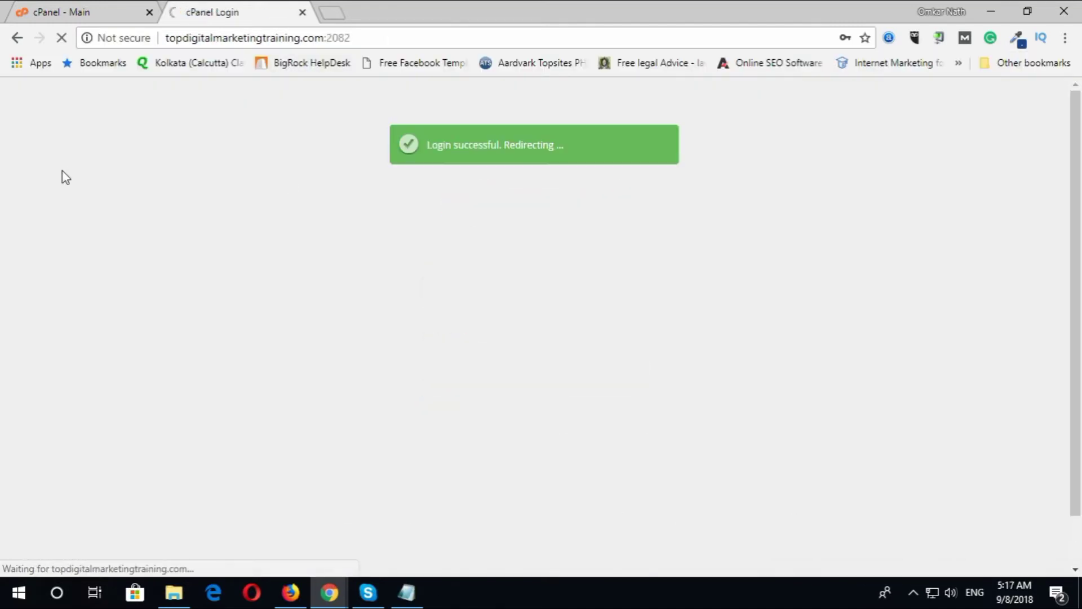
# - Compare the domain addresses of the two cPanel accounts and look into the File Manager of topdigitalmarketingtraining.com
pyautogui.click(131, 16)
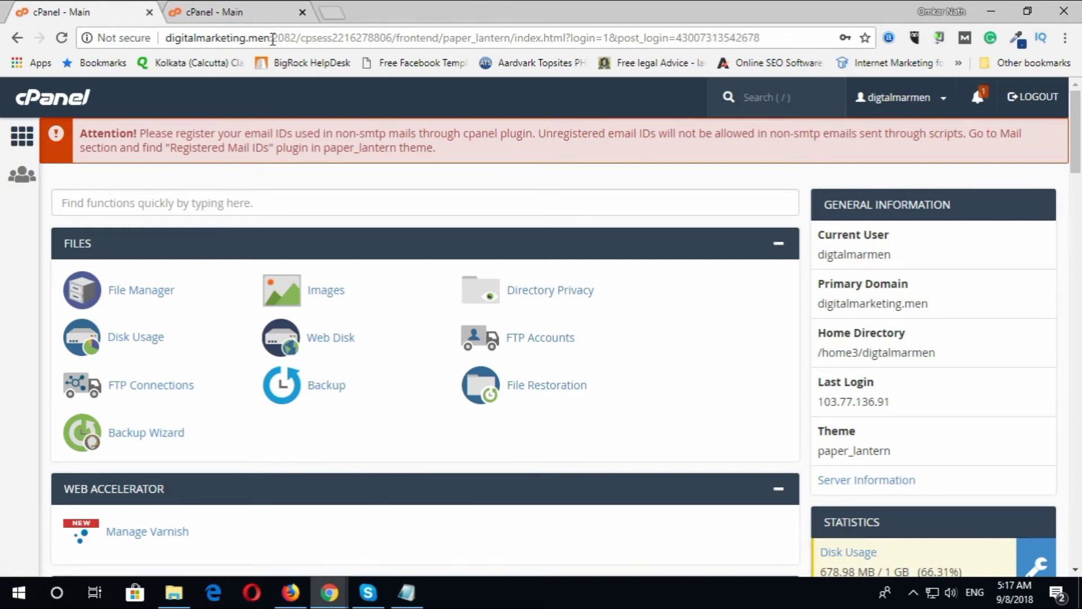
pyautogui.moveTo(273, 37); pyautogui.dragTo(175, 40)
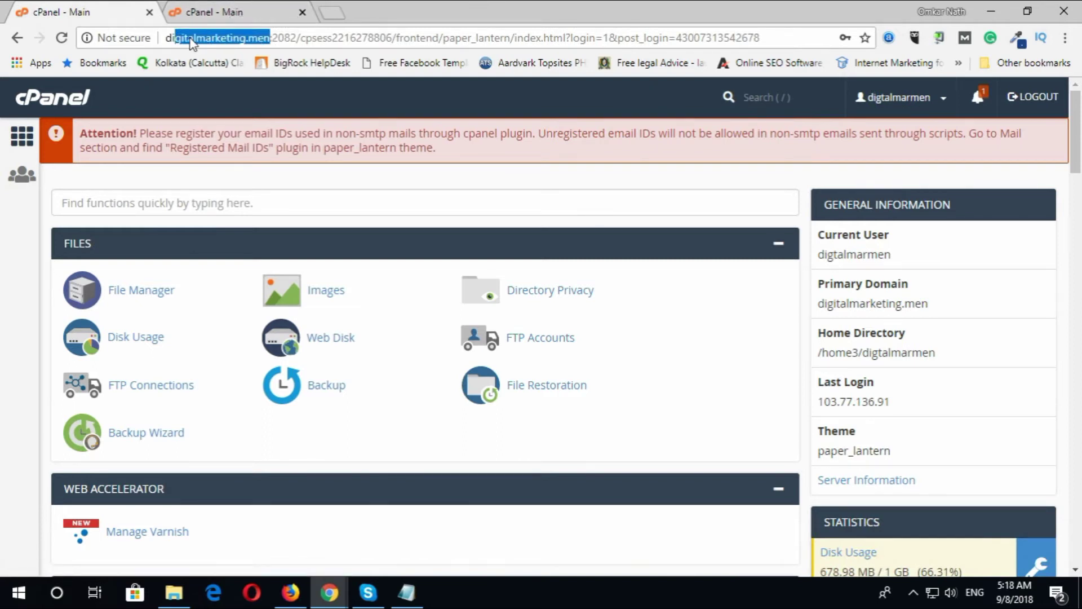
pyautogui.click(210, 15)
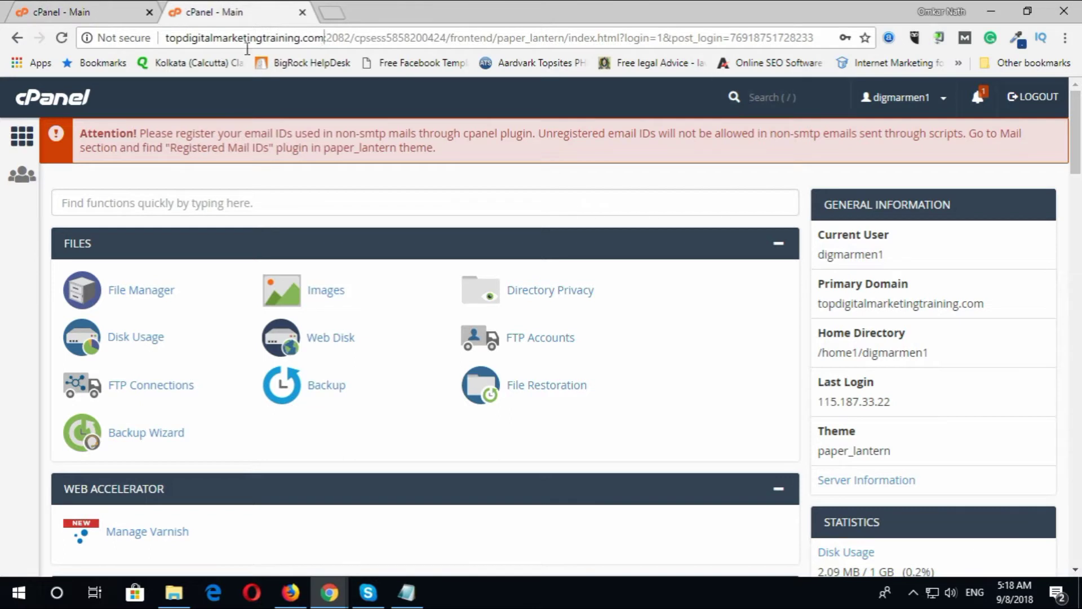
pyautogui.moveTo(327, 38); pyautogui.dragTo(164, 38)
pyautogui.click(84, 11)
pyautogui.hotkey('ctrl', 'Tab')
pyautogui.click(141, 289)
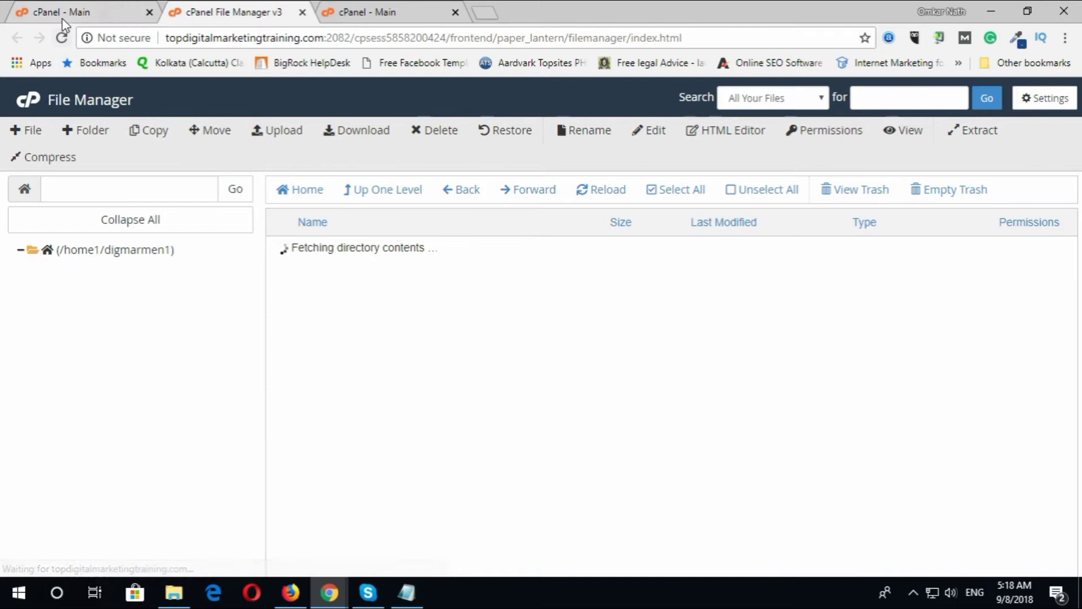
# - Search the digitalmarketing.men cPanel functions for "my" and open phpMyAdmin
pyautogui.click(65, 12)
pyautogui.scroll(-3, 210, 341)
pyautogui.scroll(3, 198, 293)
pyautogui.click(178, 204)
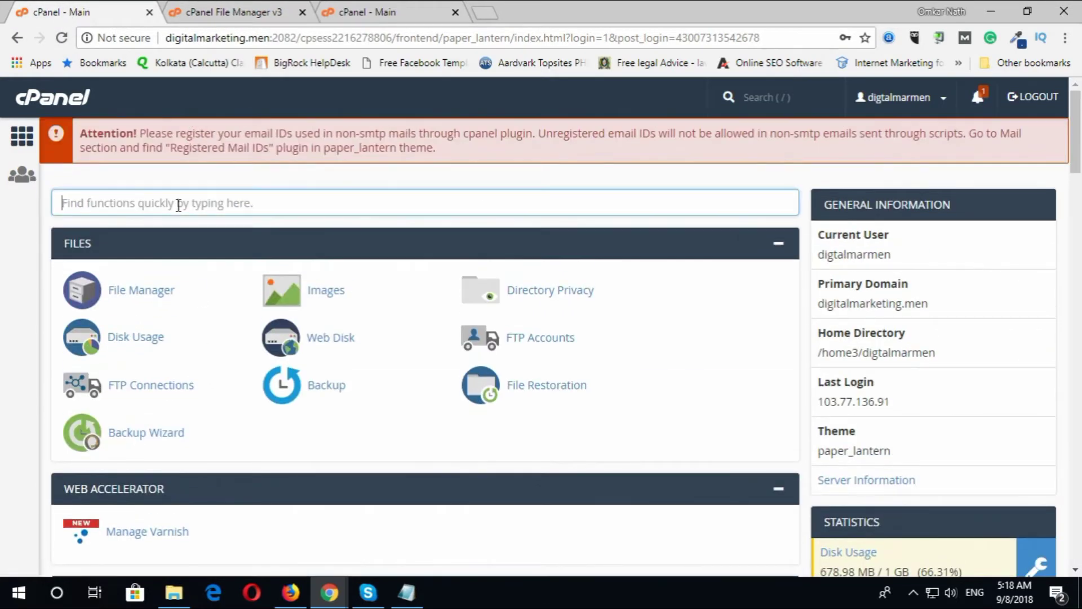
pyautogui.write('my')
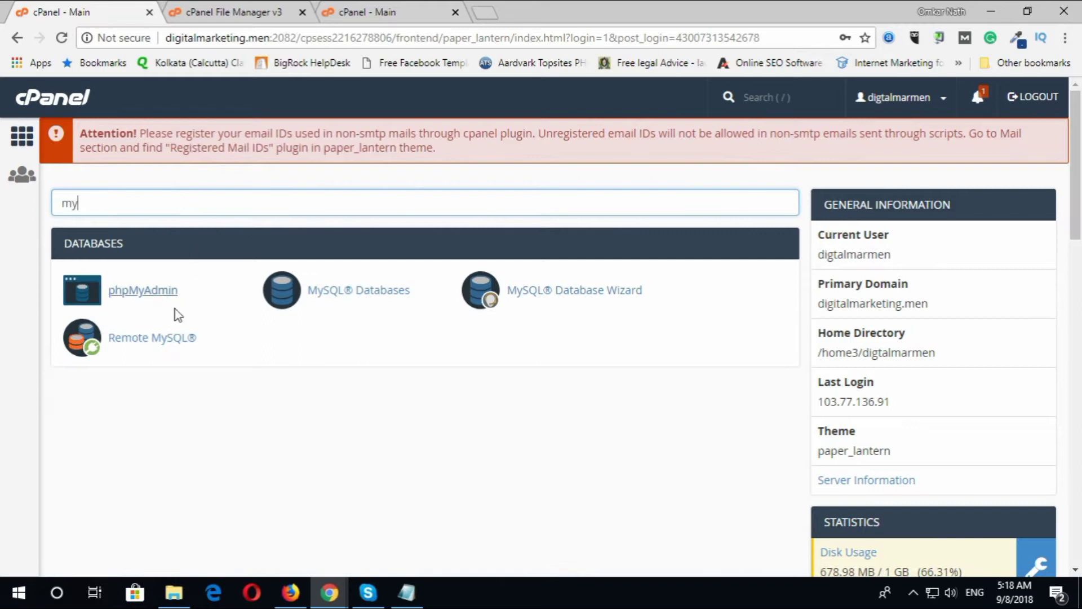
pyautogui.click(155, 297)
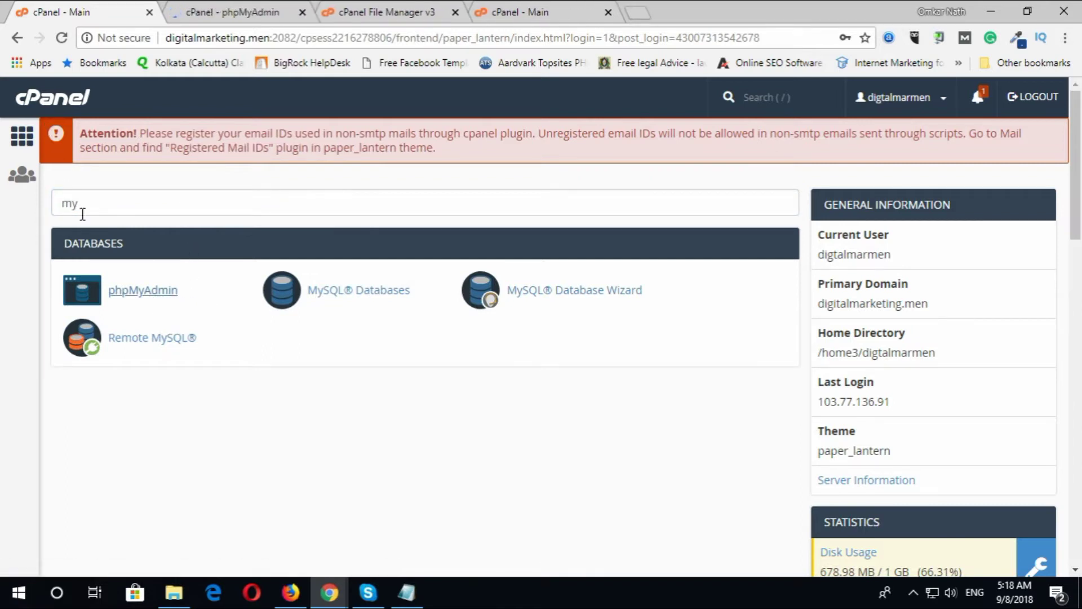
# - Clear the function search in the digitalmarketing.men cPanel and open that account's File Manager
pyautogui.doubleClick(88, 209)
pyautogui.press('BackSpace')
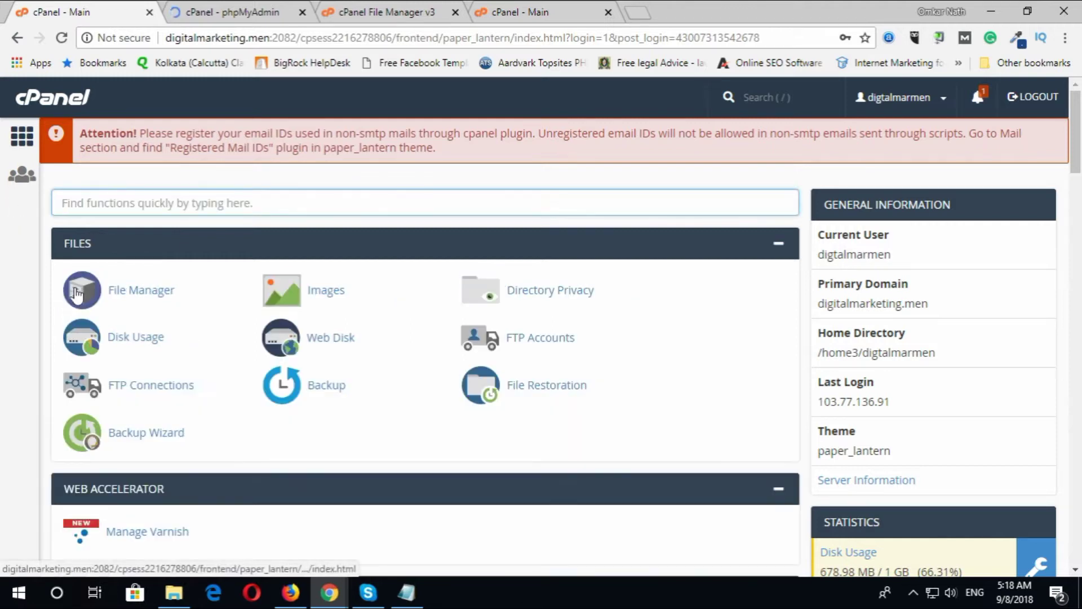
pyautogui.click(225, 16)
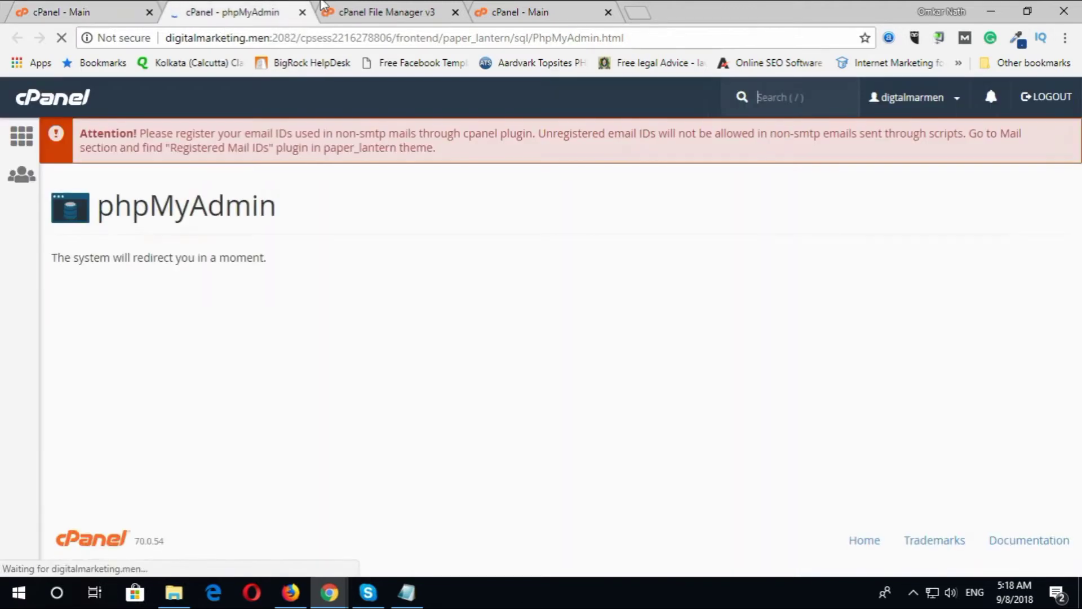
pyautogui.click(113, 12)
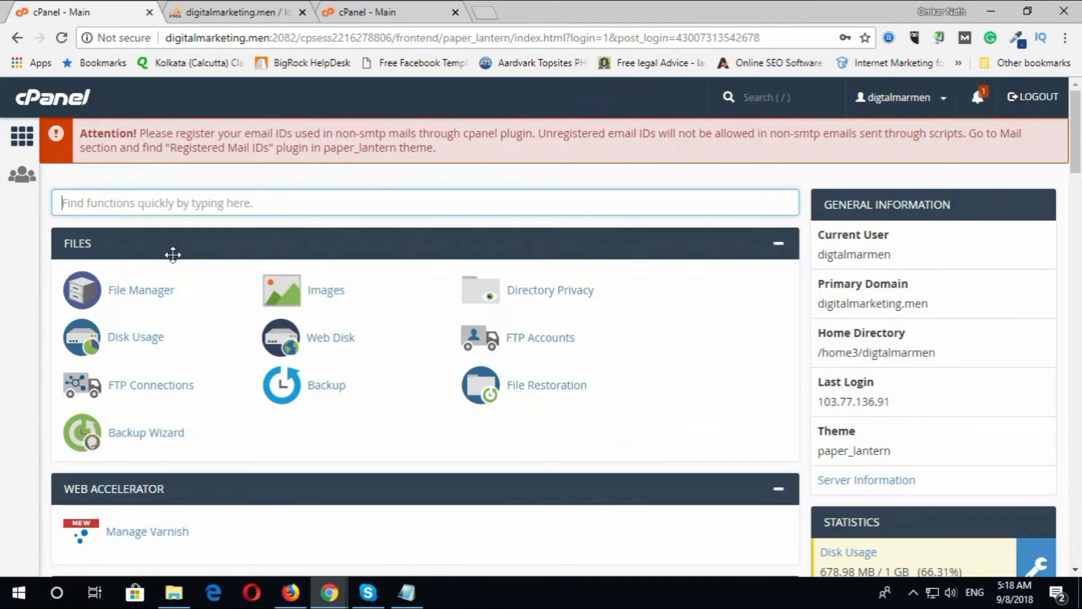
pyautogui.click(153, 303)
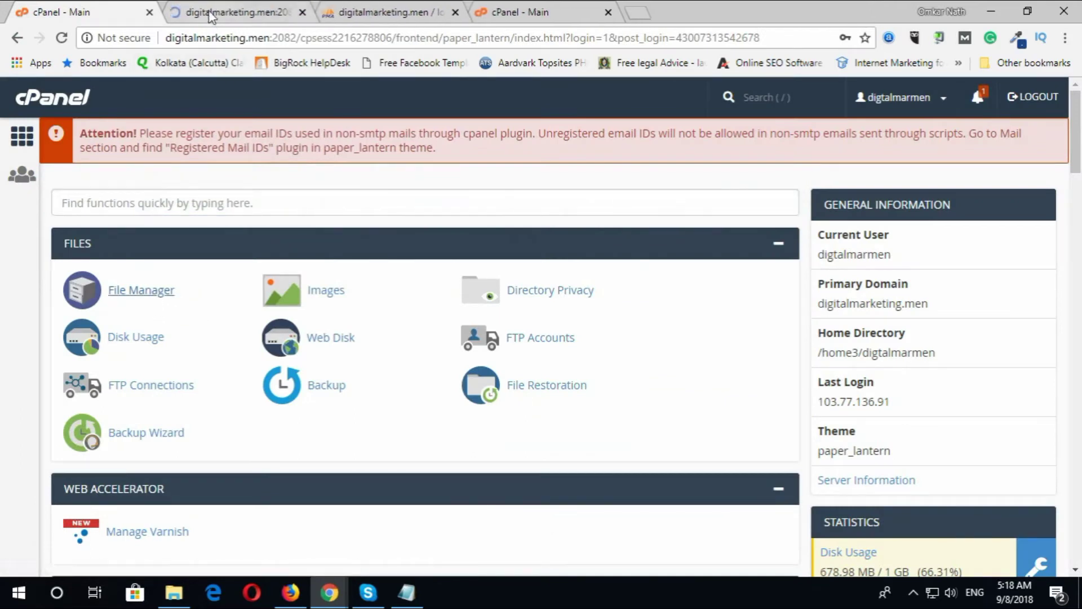
pyautogui.moveTo(208, 11); pyautogui.dragTo(301, 21)
pyautogui.click(215, 12)
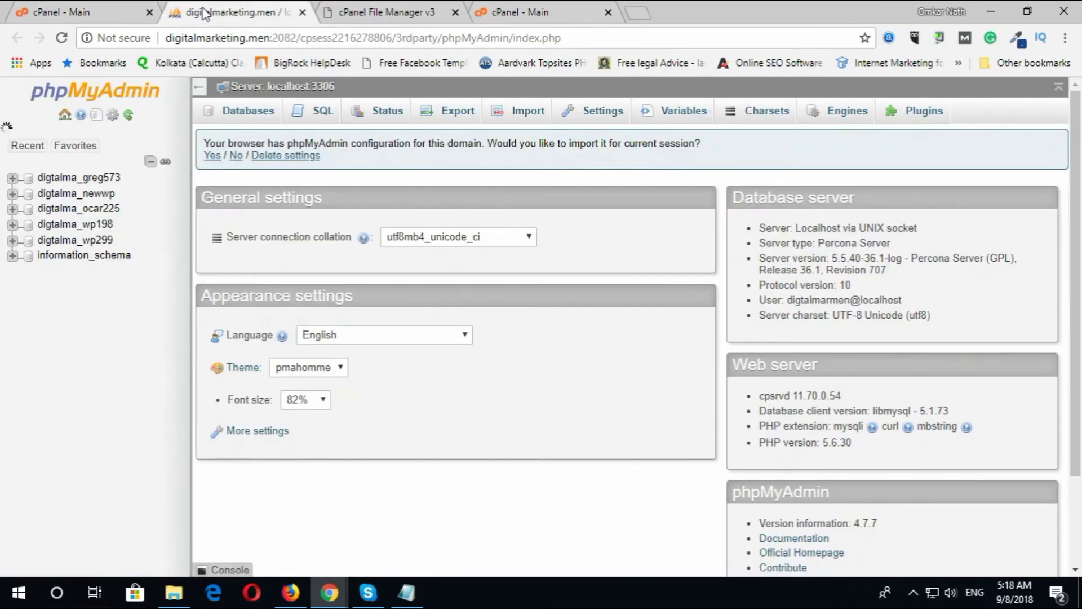
pyautogui.click(373, 13)
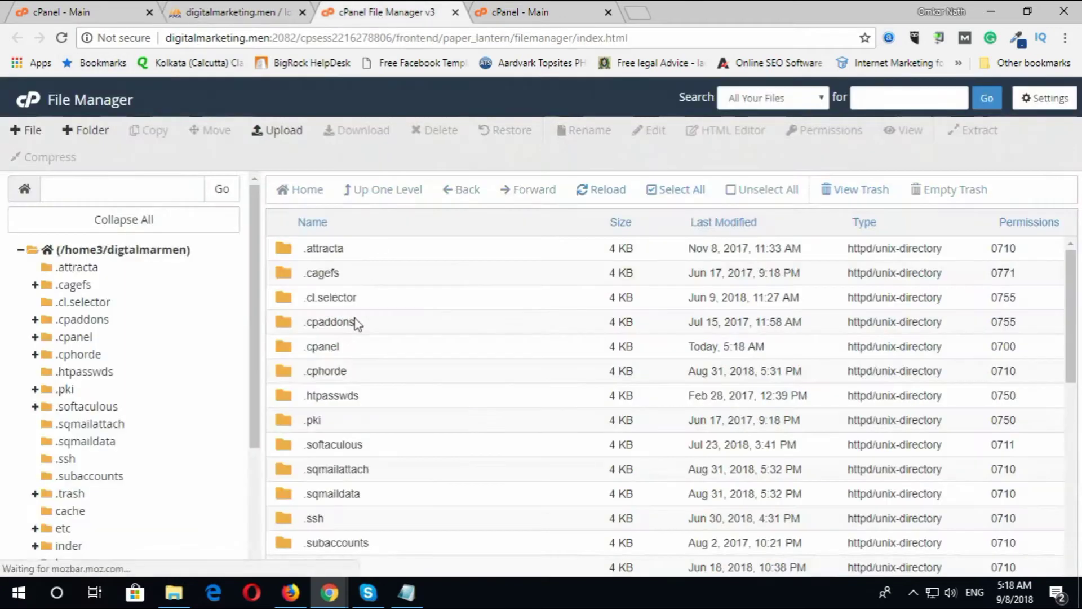
# - Open wp-config.php from the public_html folder for editing and check the database name defined in DB_NAME
pyautogui.scroll(-3, 99, 483)
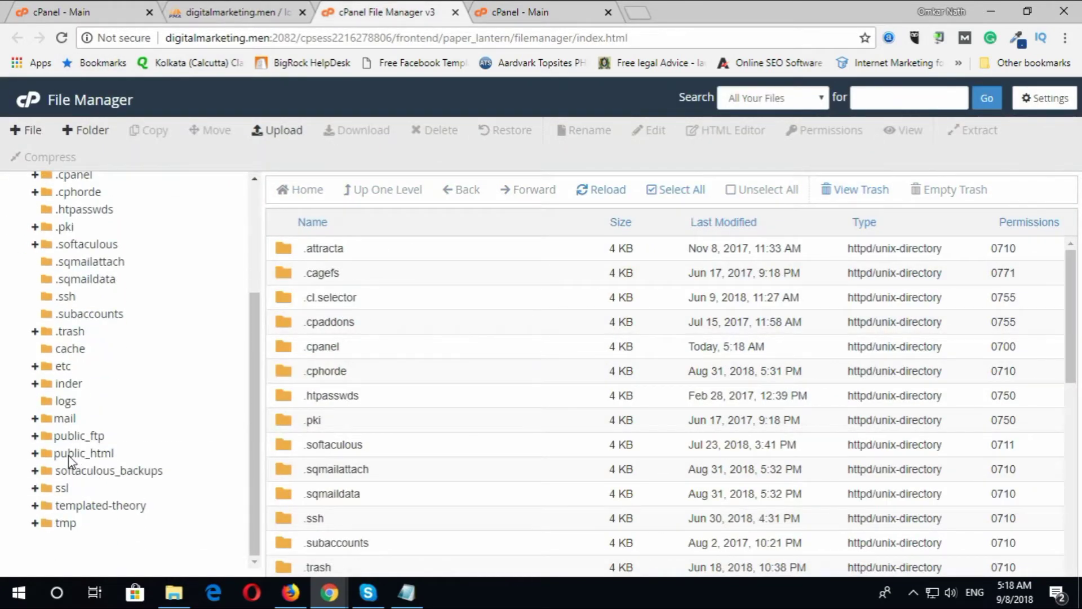
pyautogui.click(71, 454)
pyautogui.scroll(-8, 295, 481)
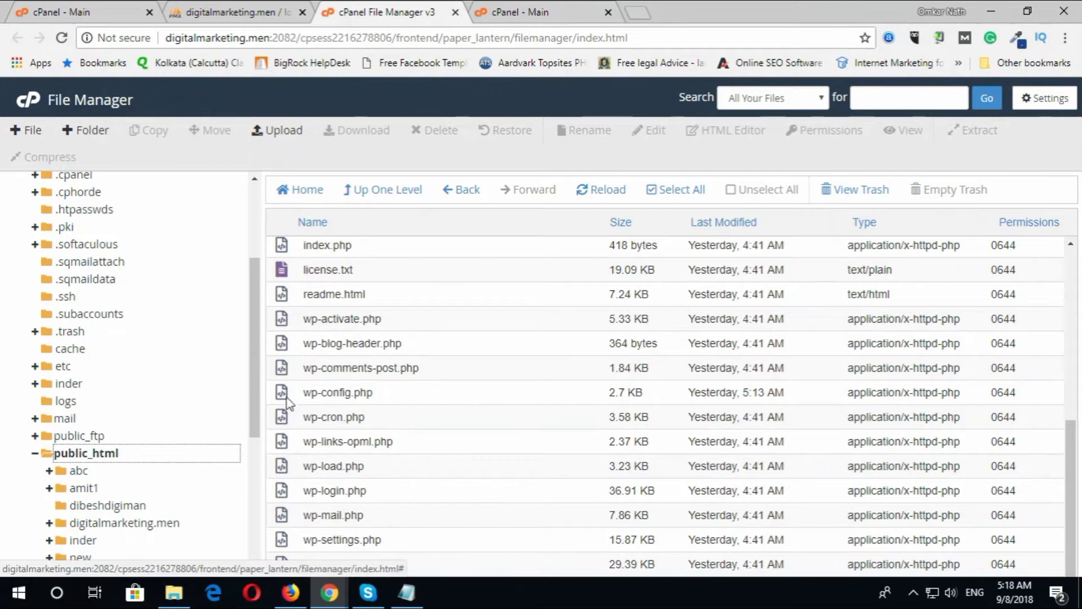
pyautogui.click(284, 399)
pyautogui.rightClick(296, 395)
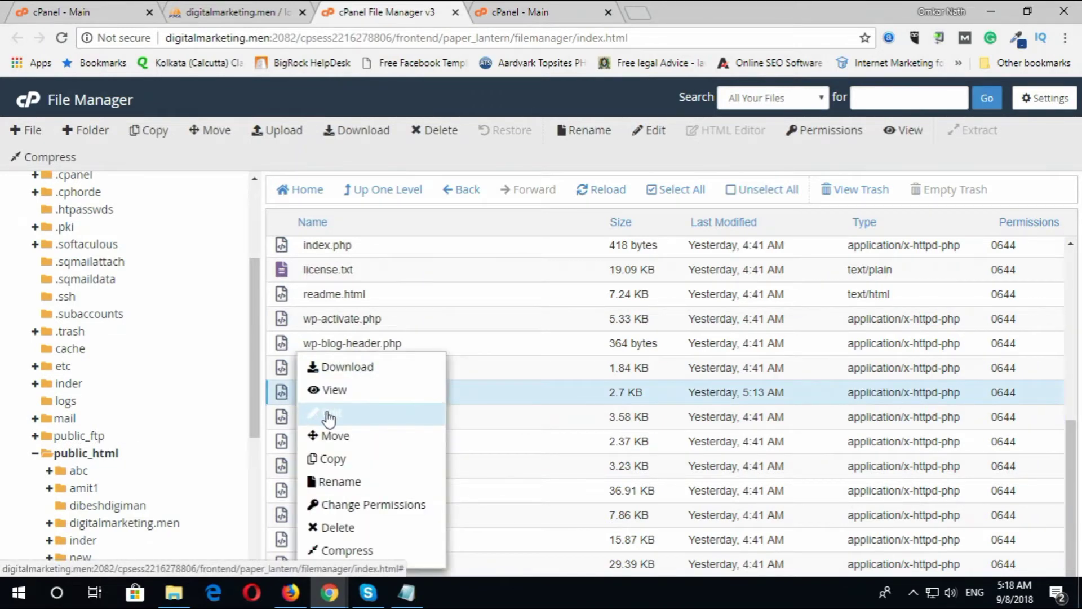
pyautogui.click(327, 417)
pyautogui.click(683, 448)
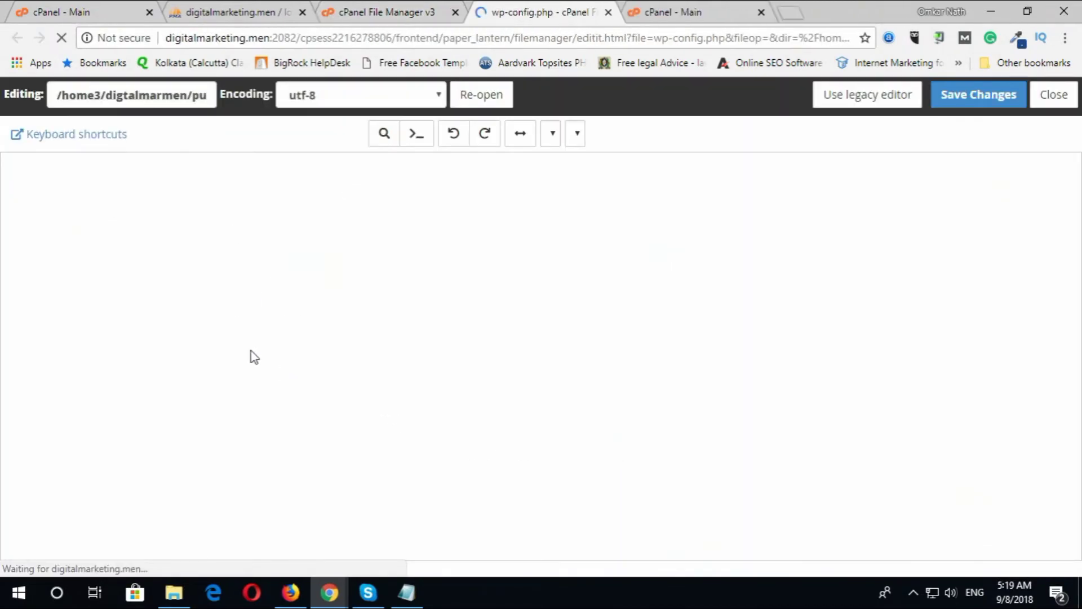
pyautogui.moveTo(201, 421); pyautogui.dragTo(226, 420)
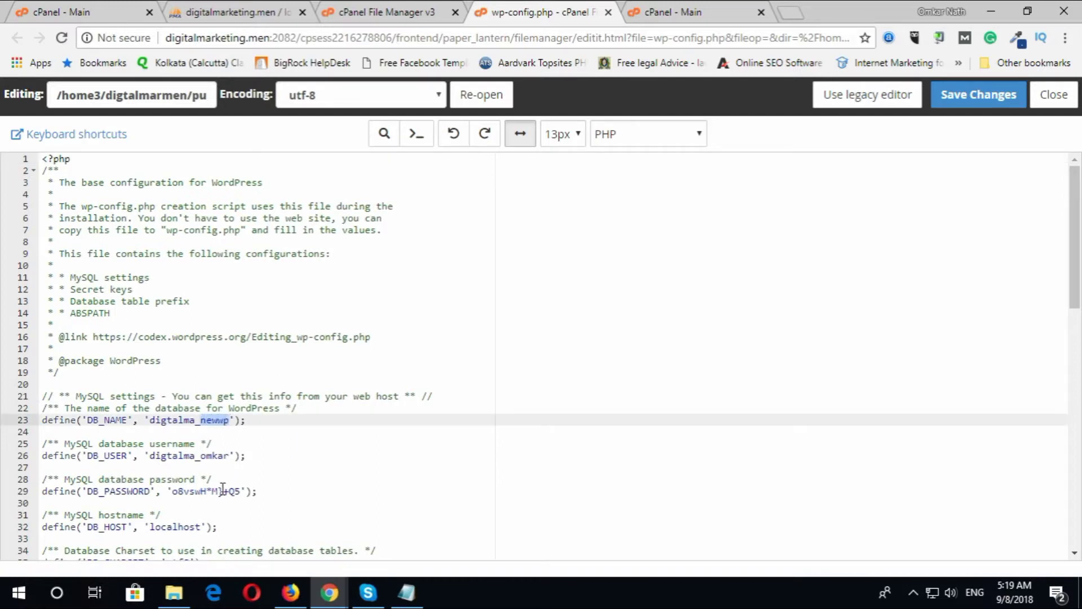
# - Export the digtalma_newwp database with the Quick method in SQL format and save it in the Desktop folder "wordpress transfer"
pyautogui.click(93, 3)
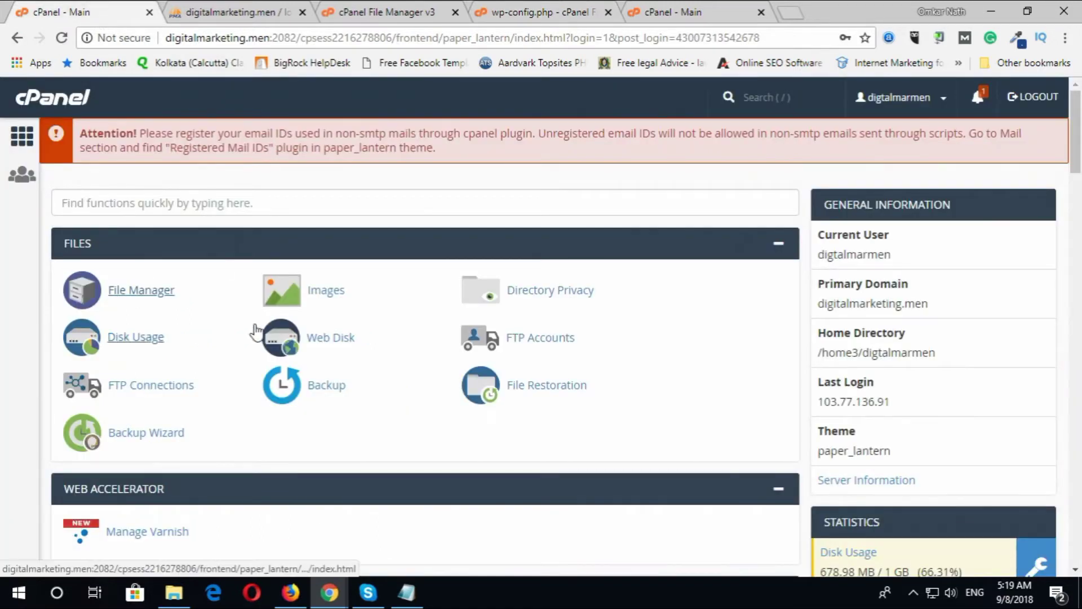
pyautogui.click(236, 12)
pyautogui.click(73, 193)
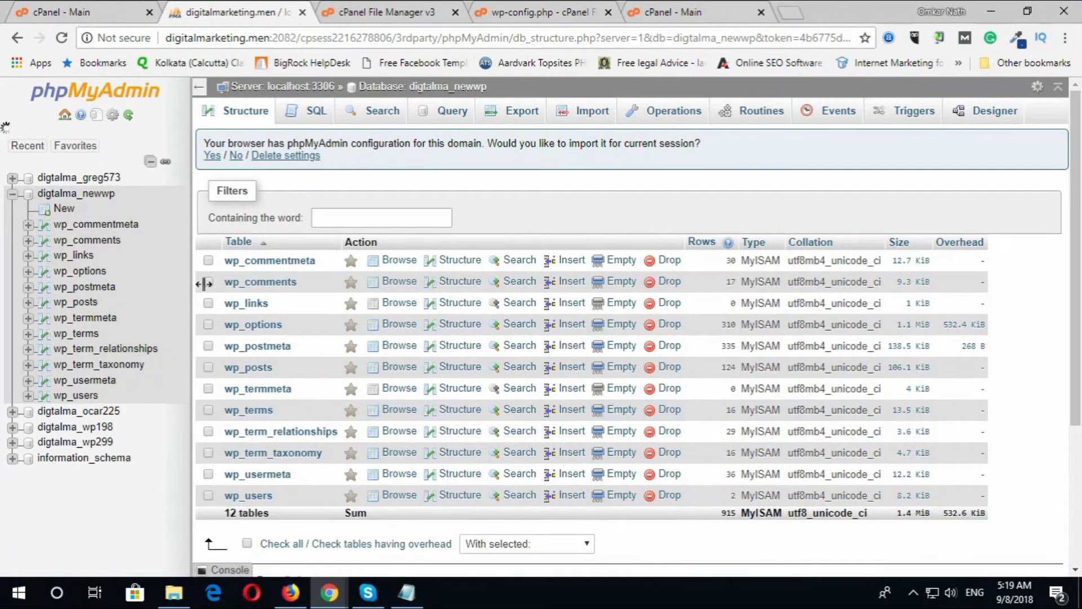
pyautogui.click(513, 112)
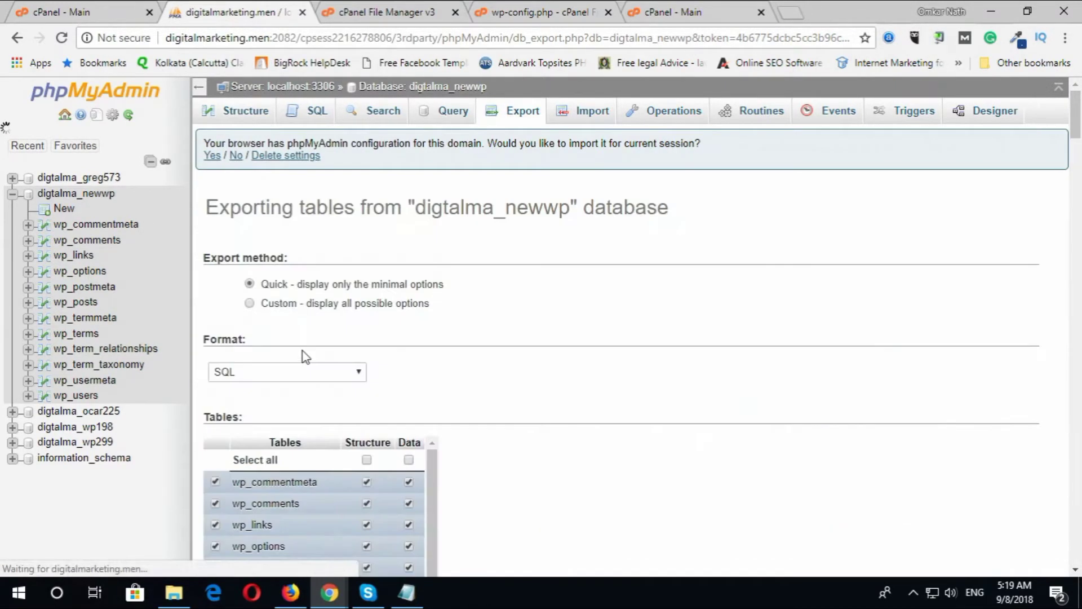
pyautogui.click(231, 429)
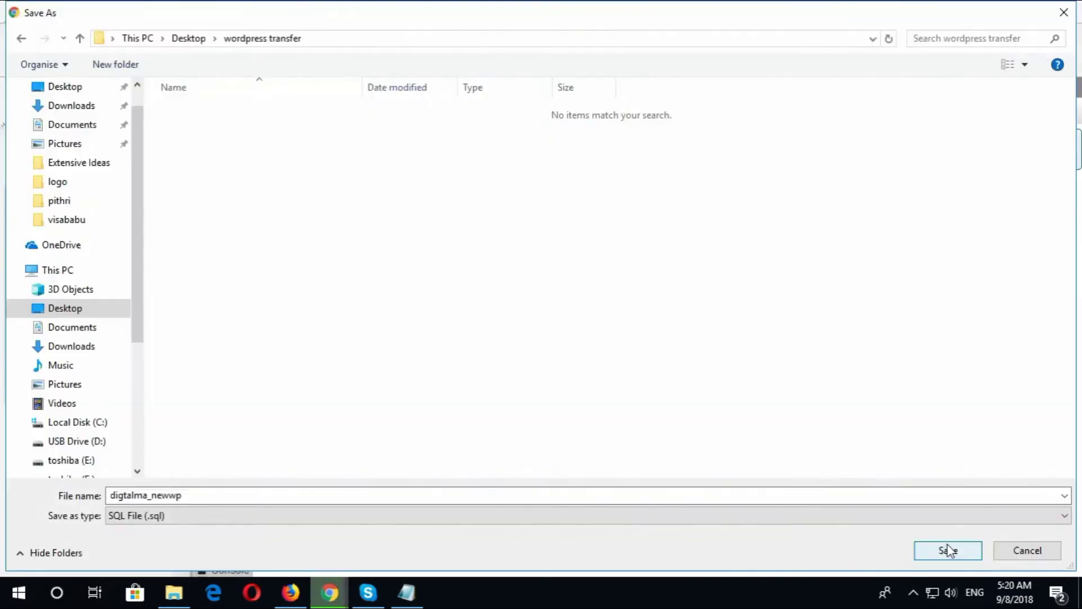
pyautogui.click(946, 551)
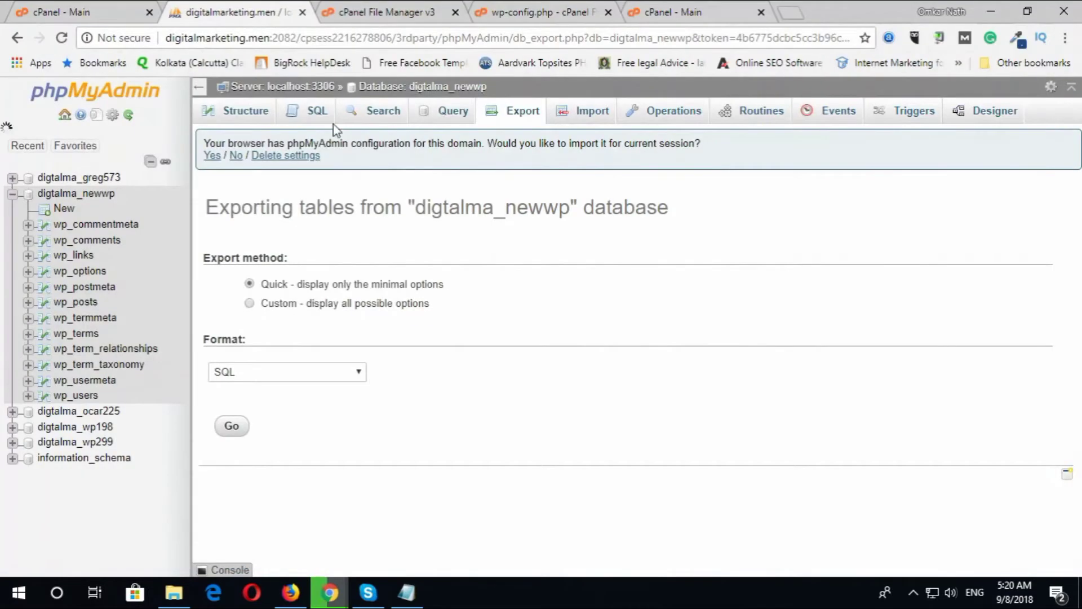
# - Compress the digitalmarketing.men, wp-admin, wp-content and wp-includes folders with the WordPress root files in public_html into a Zip archive
pyautogui.click(385, 7)
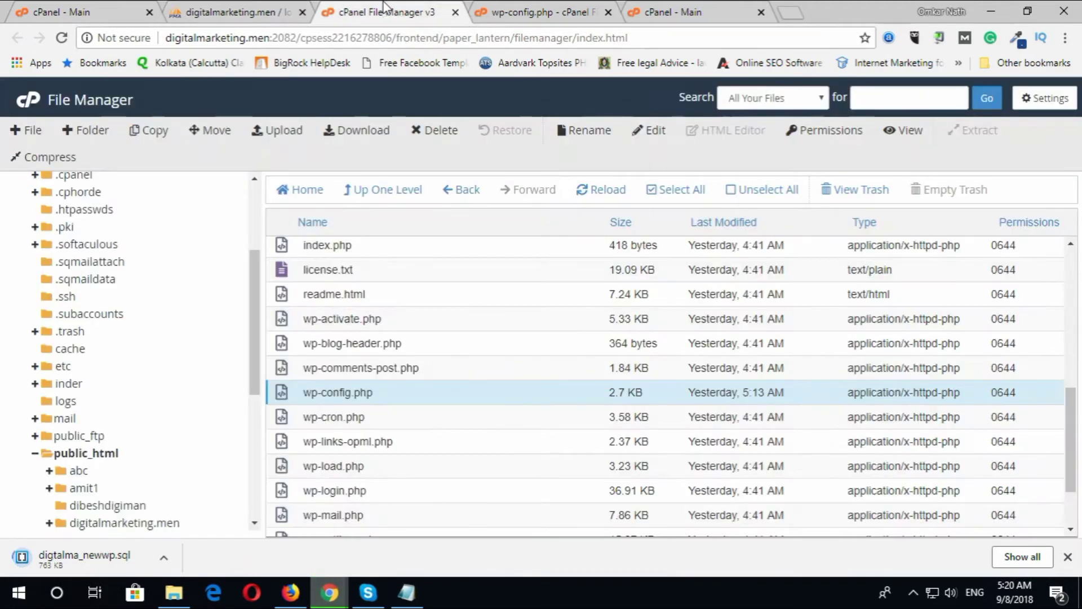
pyautogui.scroll(10, 375, 302)
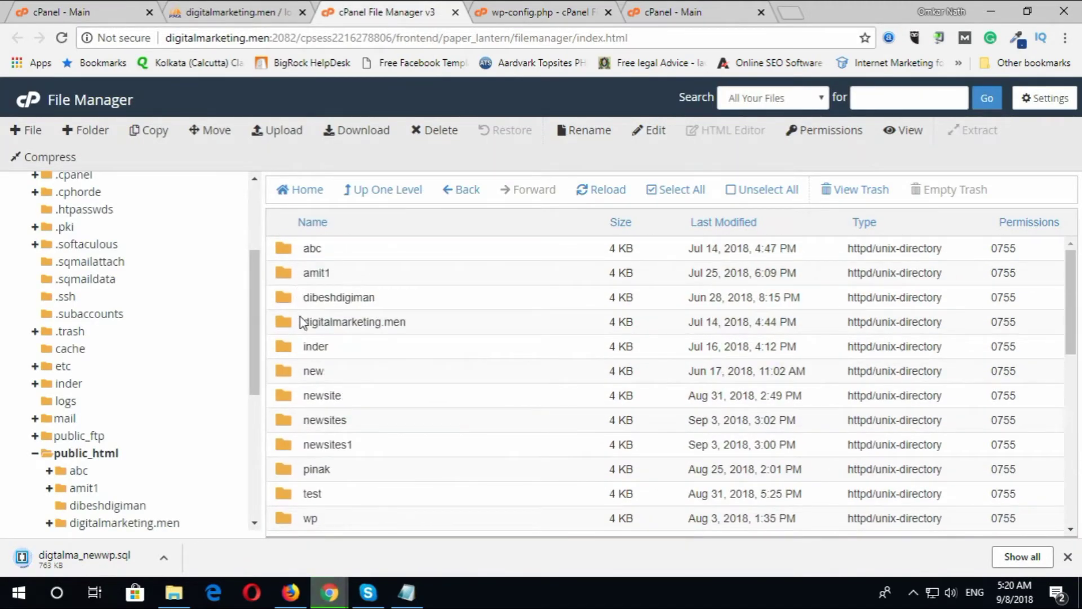
pyautogui.click(281, 254)
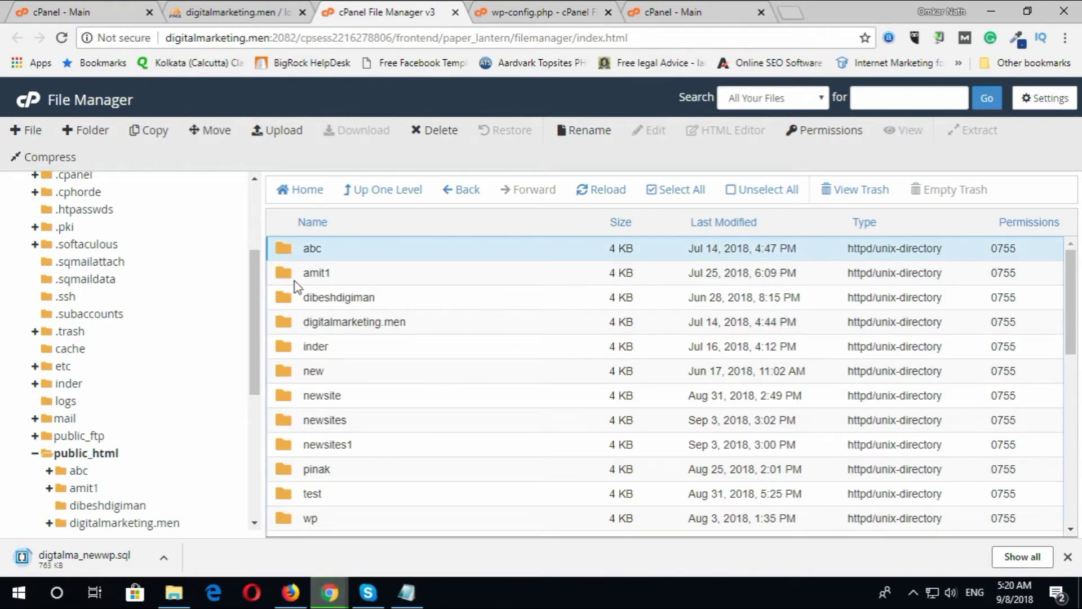
pyautogui.scroll(-10, 357, 300)
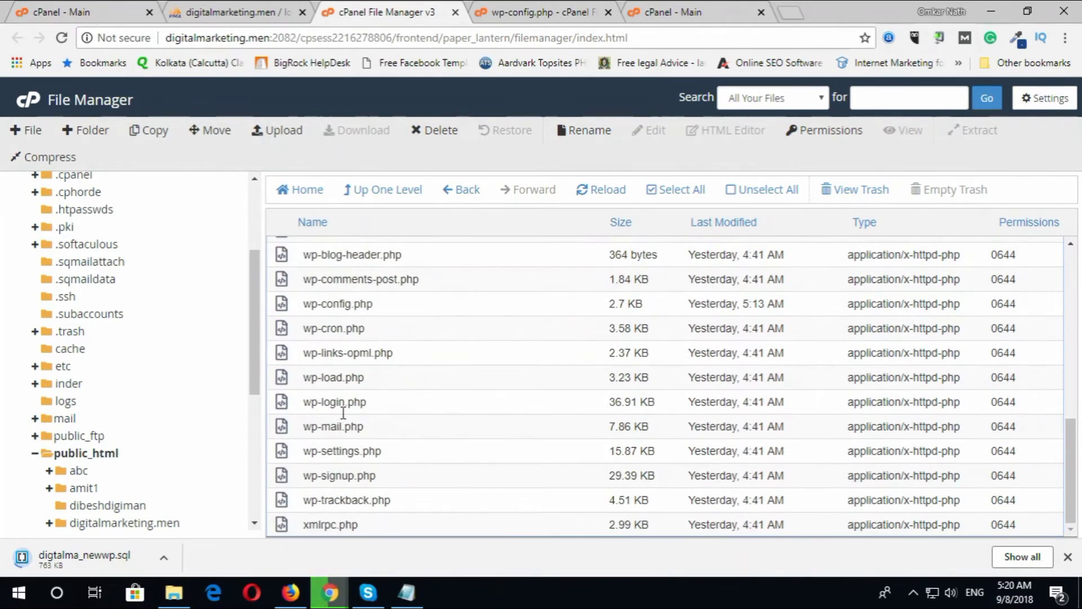
pyautogui.keyDown('shift'); pyautogui.click(345, 524); pyautogui.keyUp('shift')
pyautogui.scroll(4, 390, 469)
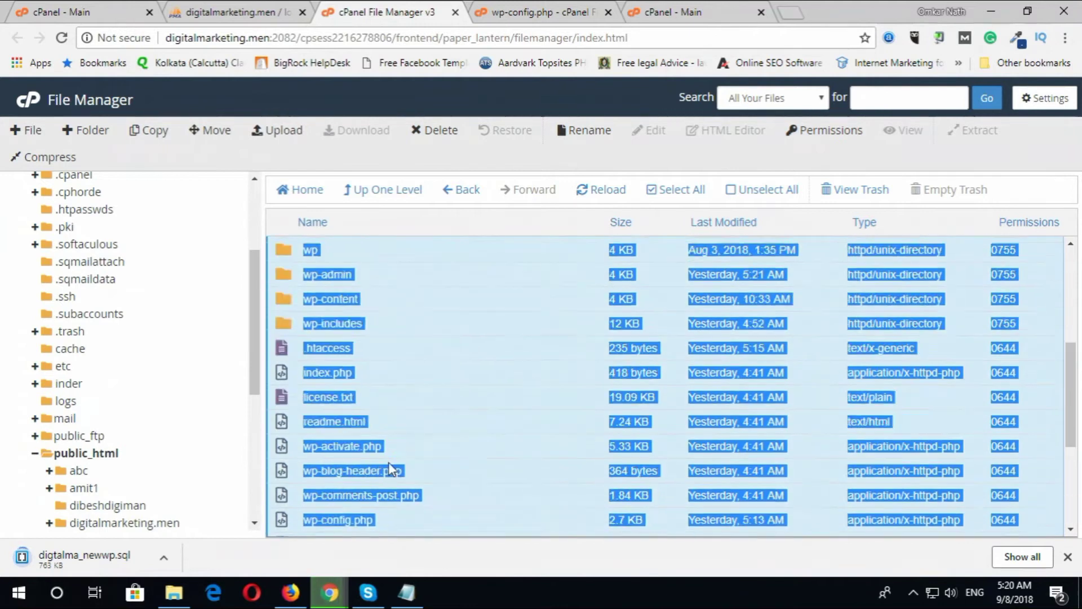
pyautogui.scroll(5, 366, 440)
pyautogui.rightClick(305, 320)
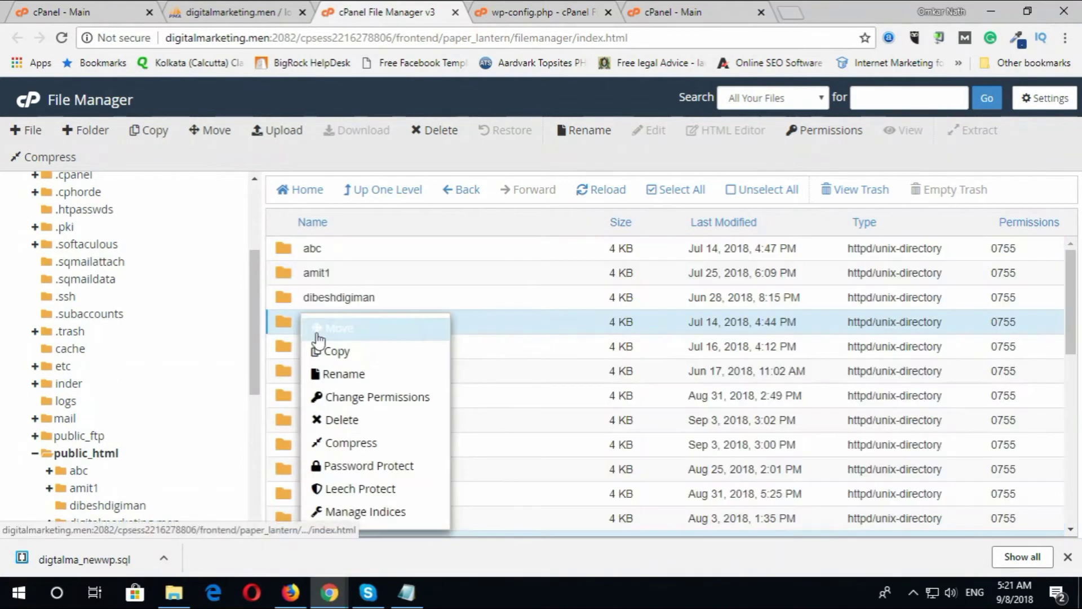
pyautogui.click(367, 445)
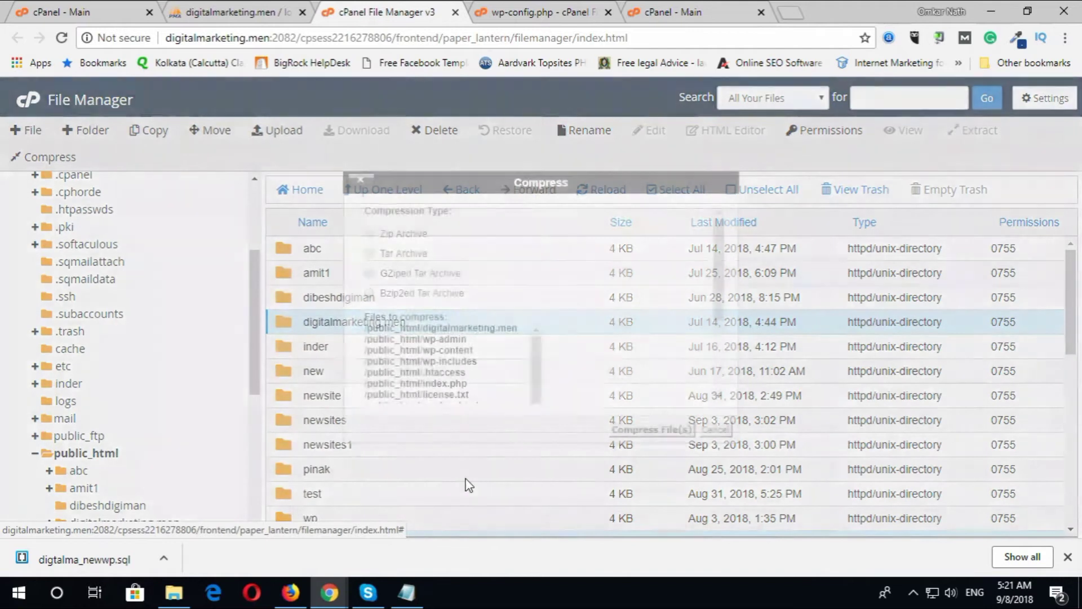
pyautogui.click(368, 234)
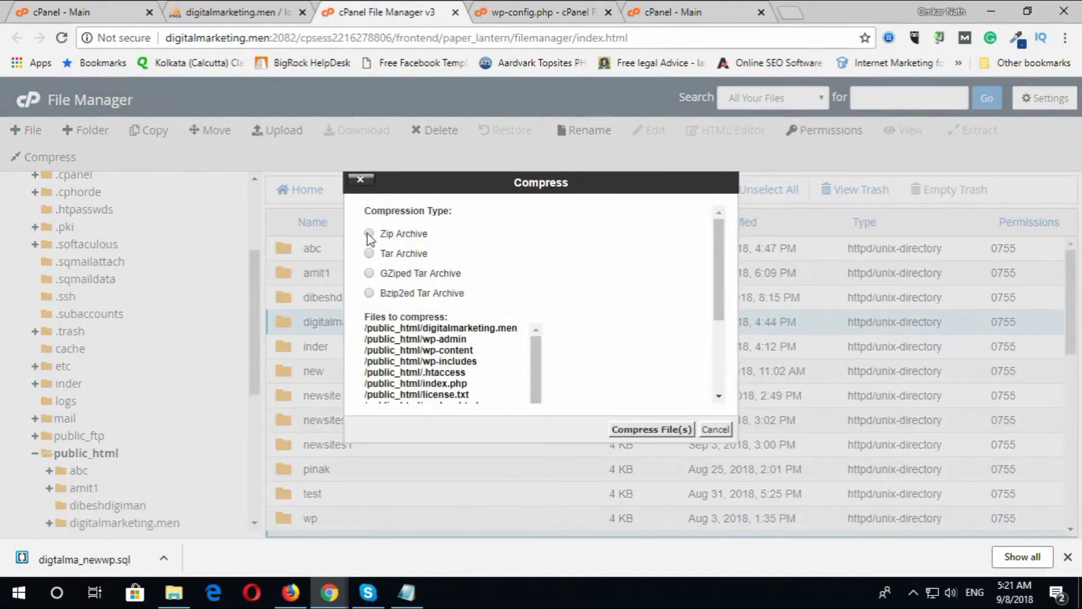
pyautogui.click(638, 430)
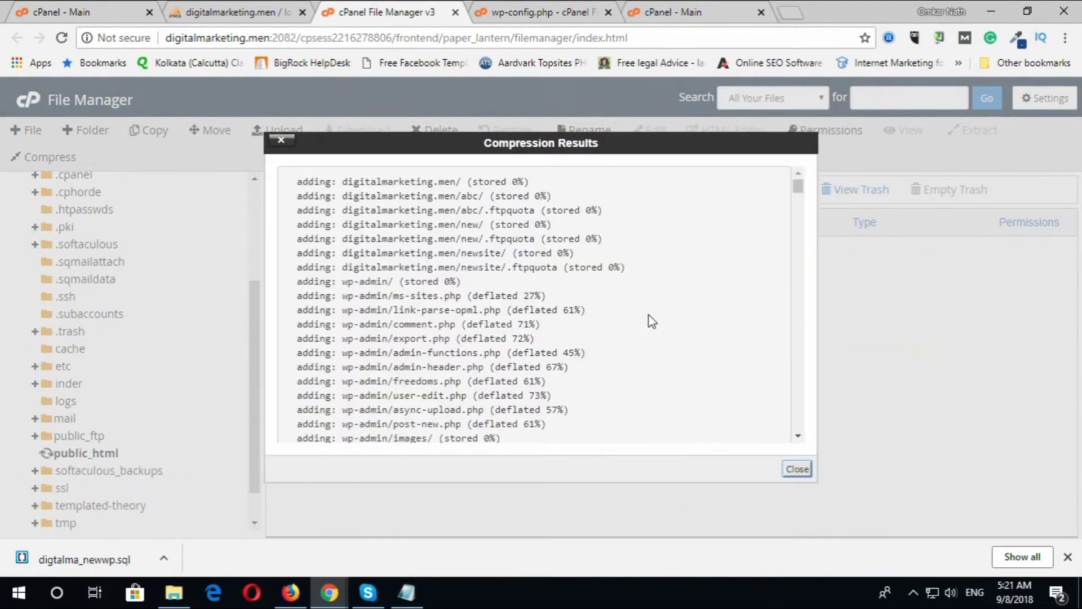
pyautogui.press('Escape')
# - Download digitalmarketing.men.zip from public_html into the Desktop folder "wordpress transfer"
pyautogui.doubleClick(394, 319)
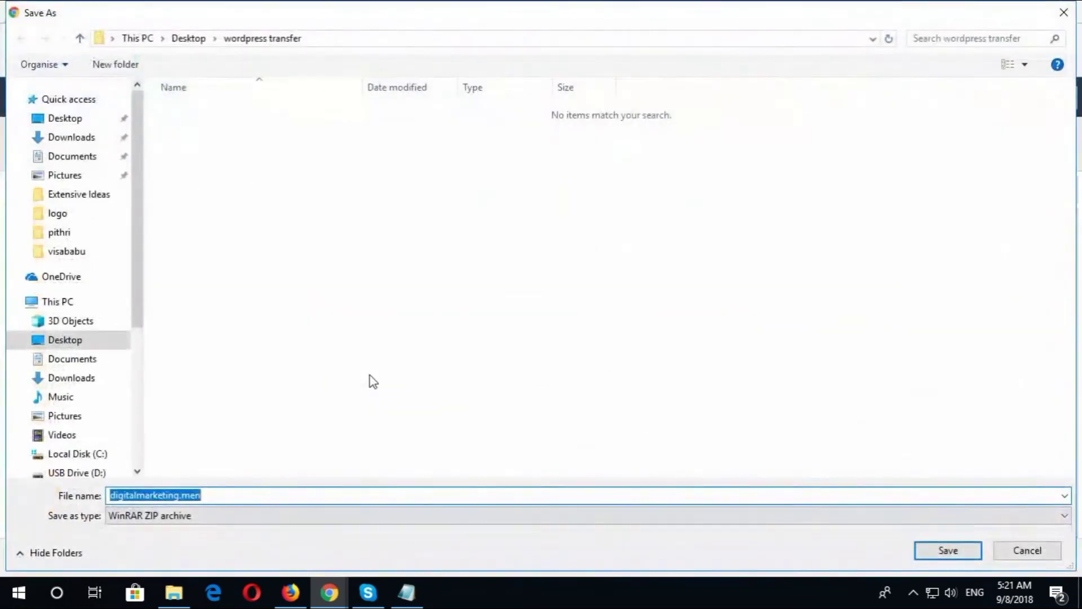
pyautogui.click(947, 551)
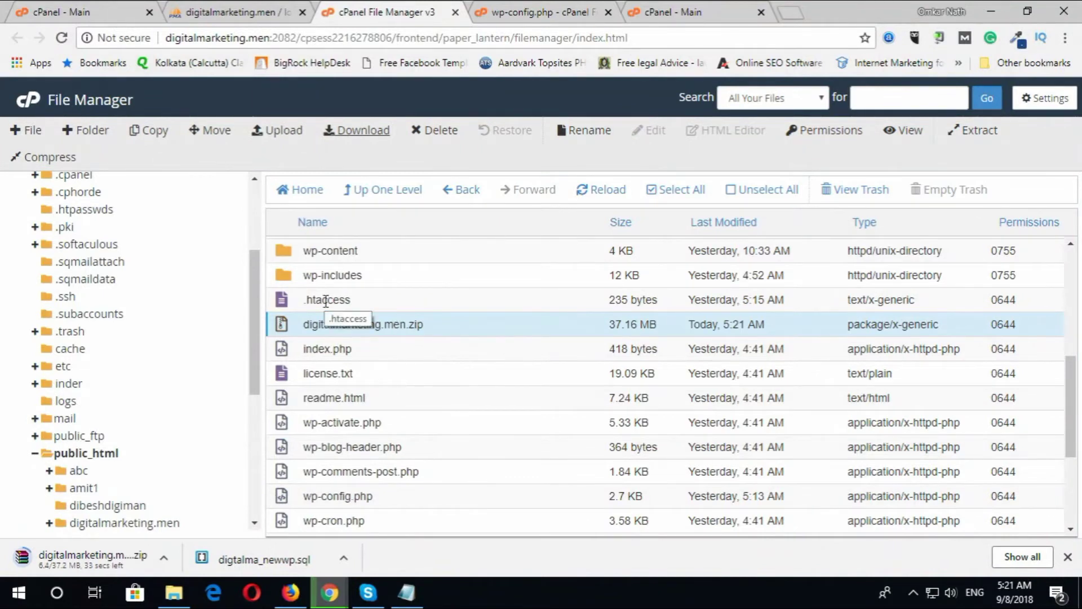
# - Switch to the topdigitalmarketingtraining.com cPanel, open its File Manager separately and go to the MySQL Databases page
pyautogui.click(576, 12)
pyautogui.click(705, 11)
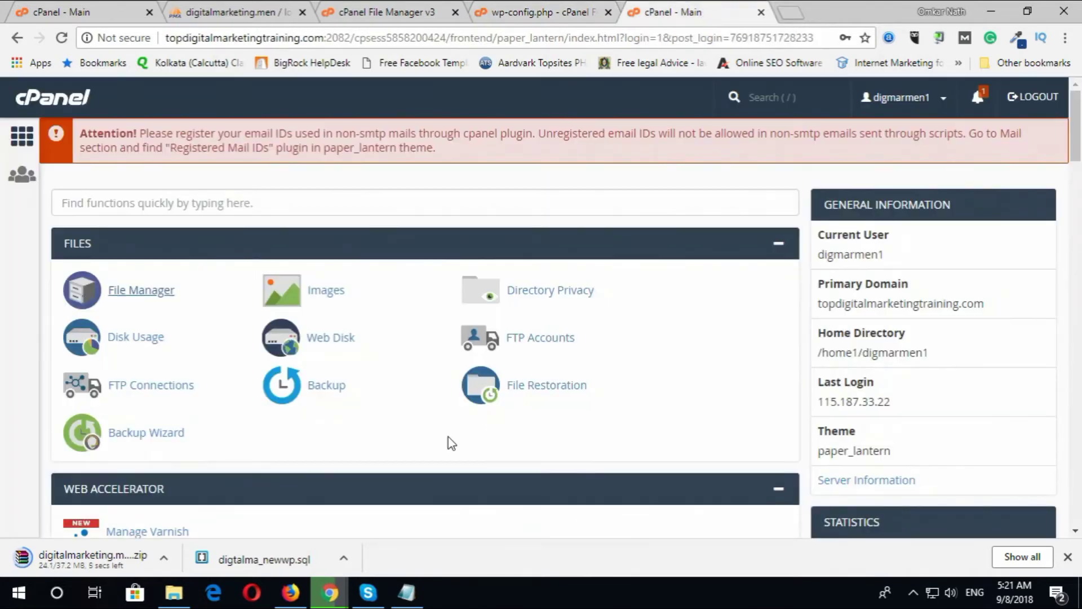
pyautogui.click(145, 297)
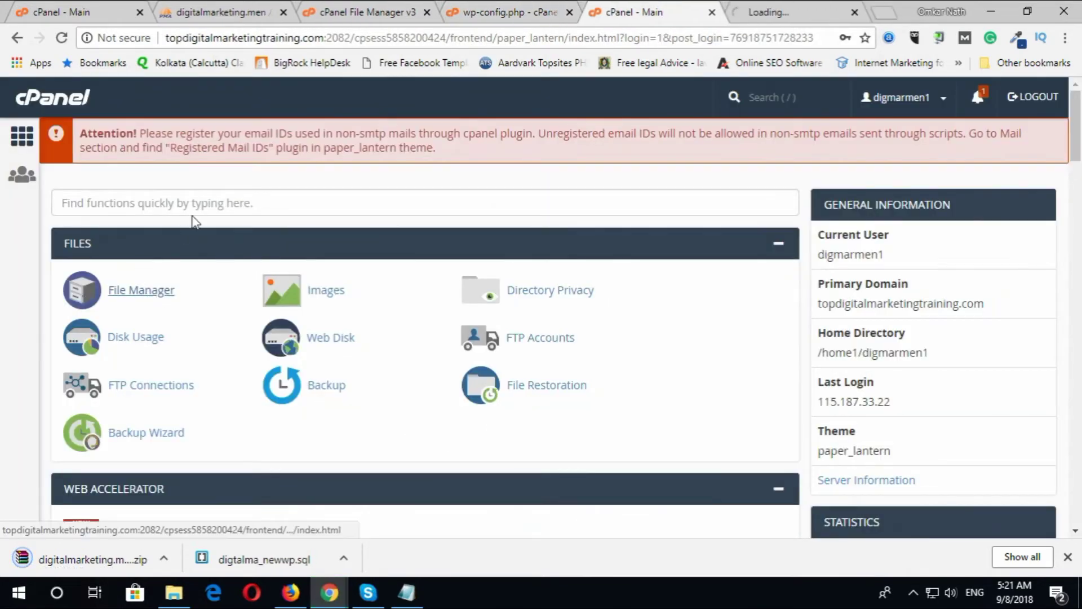
pyautogui.write('my')
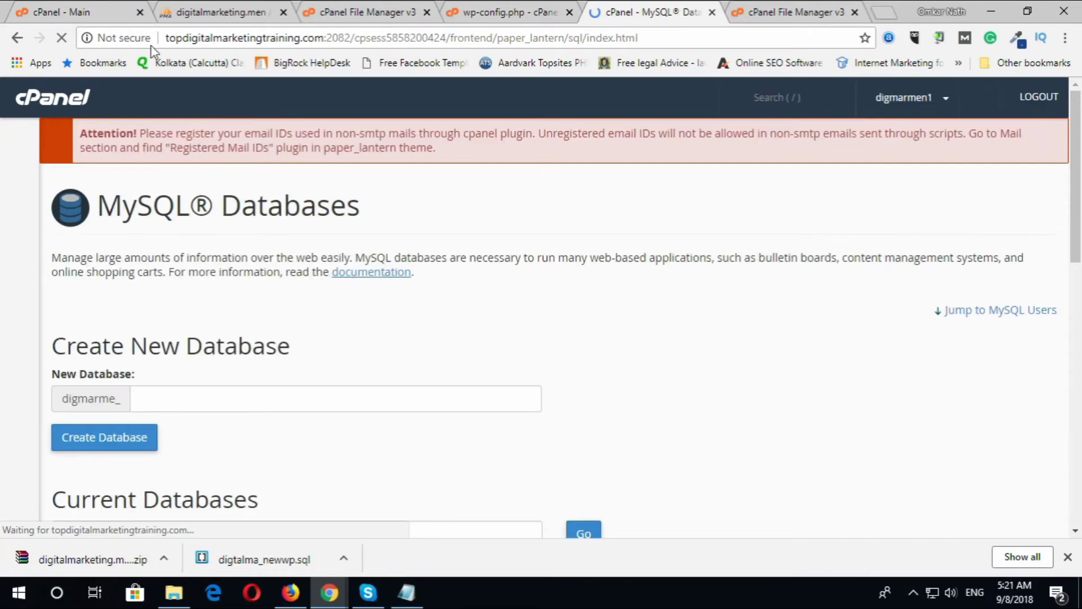
# - Enter newwp as the new database's name and start a Notepad note headed "New Wordpress Details:" with a "Database Name:" line
pyautogui.click(241, 400)
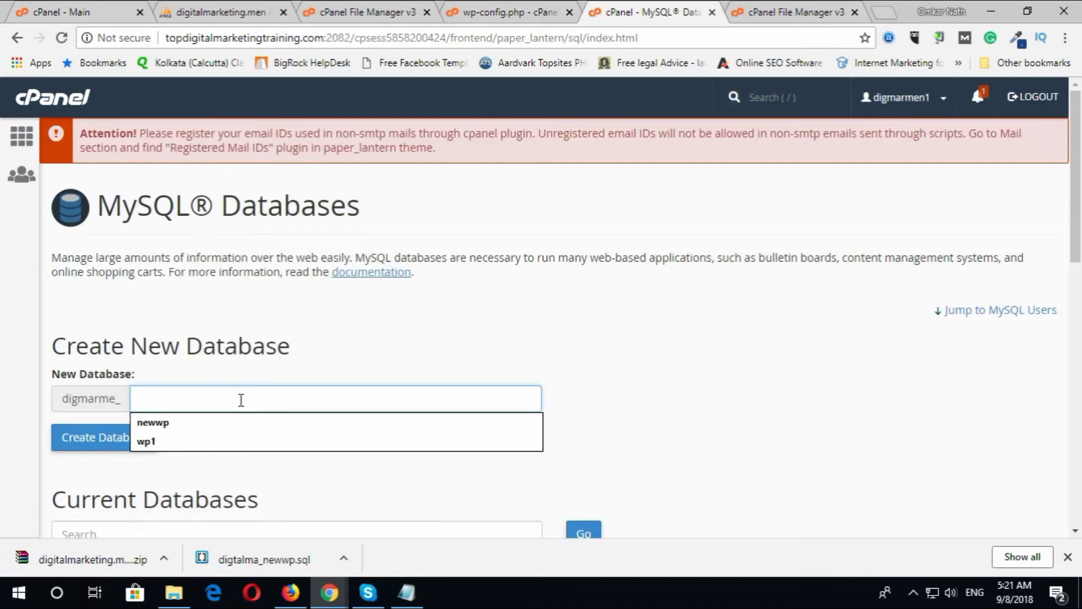
pyautogui.write('newsp')
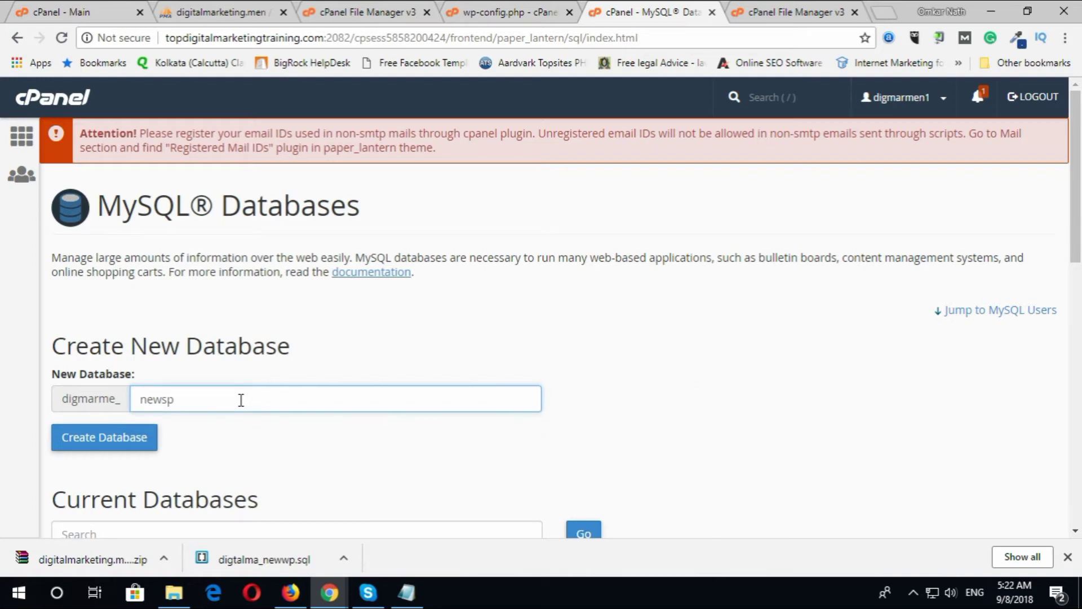
pyautogui.press('super+r')
pyautogui.press('Return')
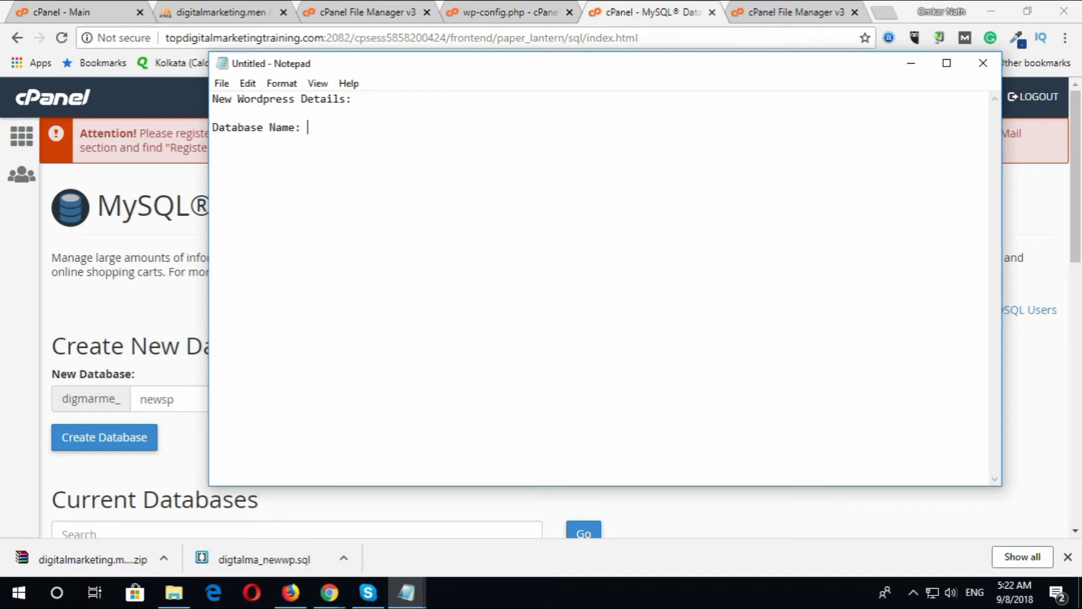
pyautogui.hotkey('alt', 'Tab')
pyautogui.press('BackSpace')
pyautogui.press('BackSpace')
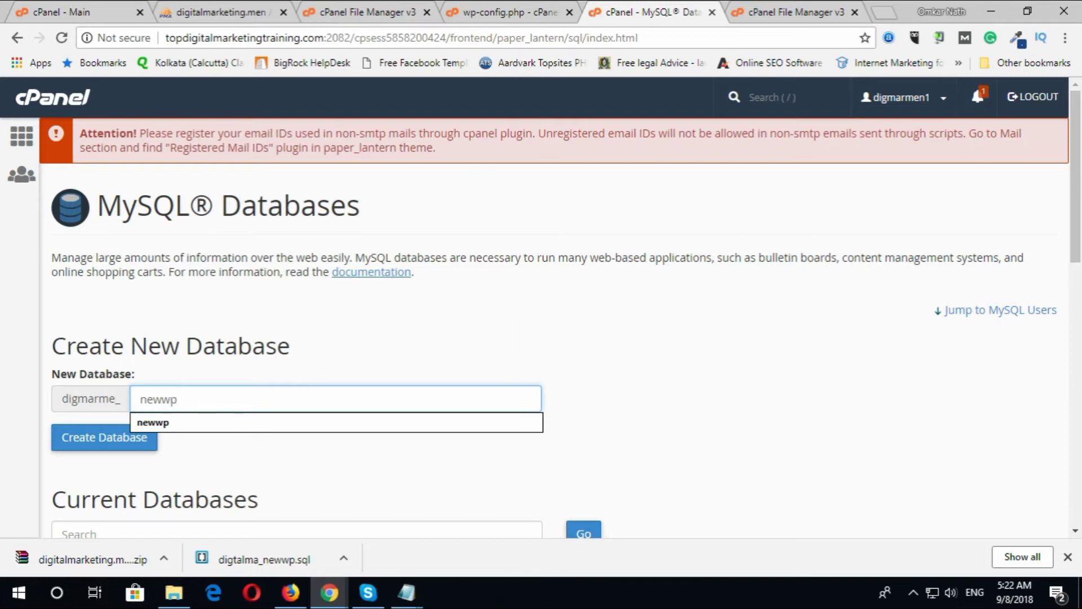
pyautogui.click(293, 360)
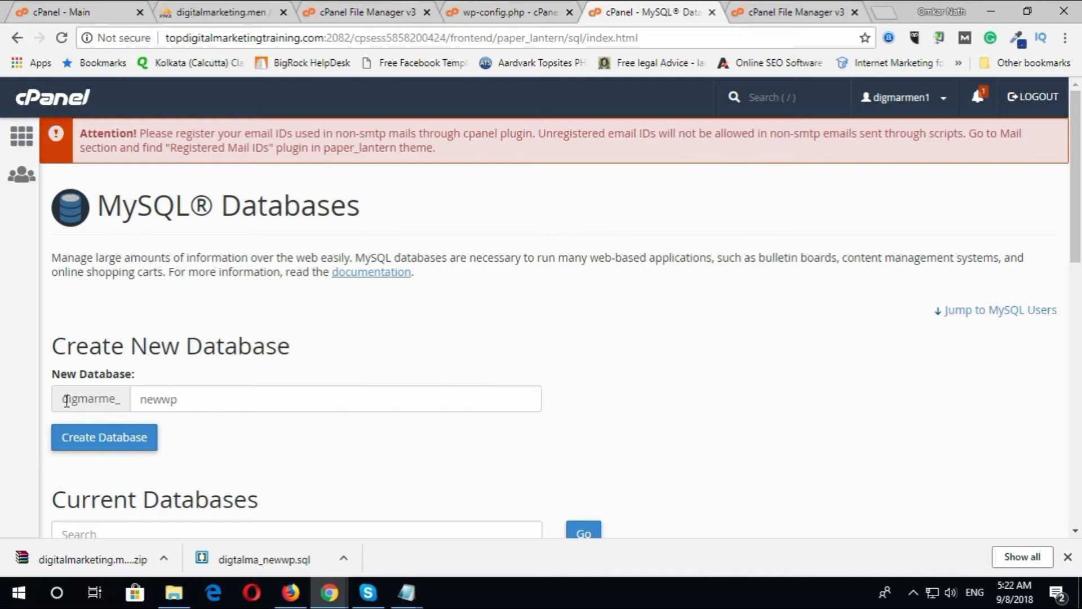
# - Record the full database name digmarme_newwp in the Notepad note and create that database in cPanel
pyautogui.moveTo(62, 399); pyautogui.dragTo(114, 401)
pyautogui.hotkey('ctrl', 'c')
pyautogui.hotkey('alt', 'Tab')
pyautogui.hotkey('ctrl', 'v')
pyautogui.hotkey('alt', 'Tab')
pyautogui.doubleClick(148, 399)
pyautogui.hotkey('alt', 'Tab')
pyautogui.write('newwp')
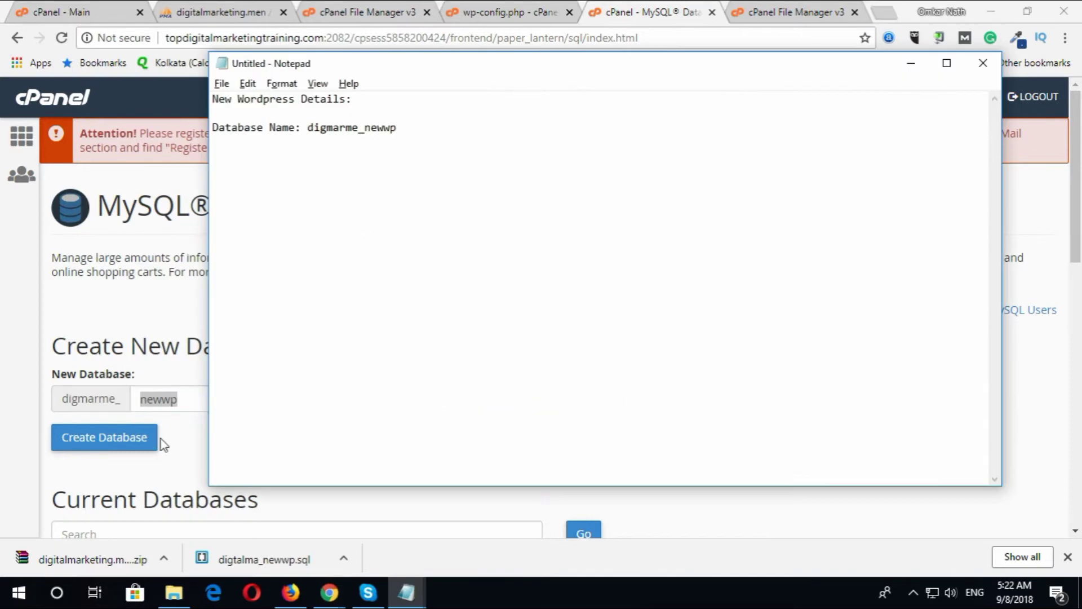
pyautogui.click(128, 445)
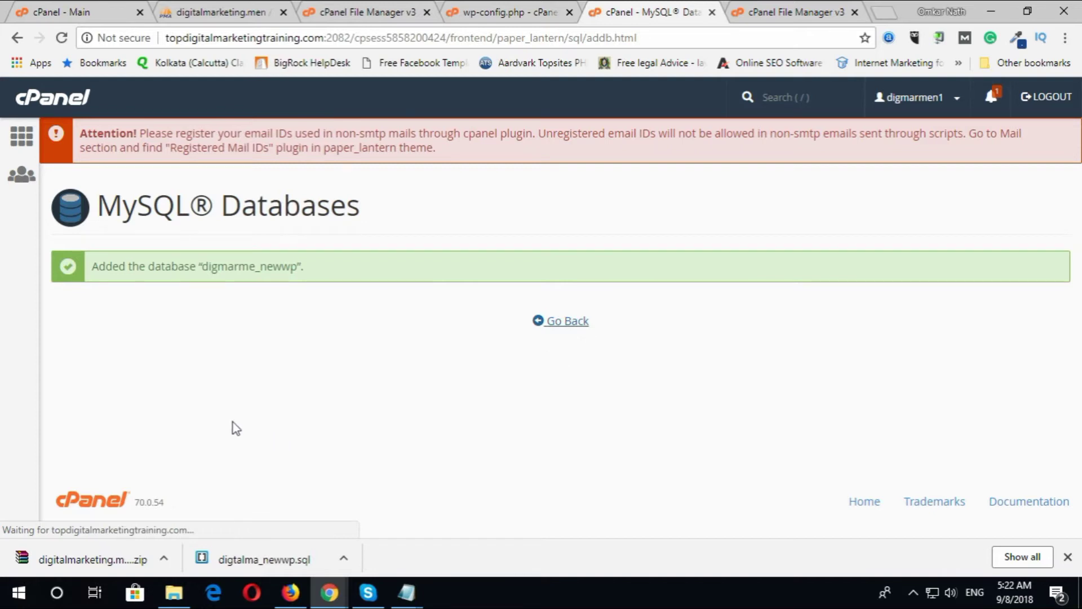
# - Enter newuser as the username for a new MySQL user
pyautogui.scroll(-6, 241, 430)
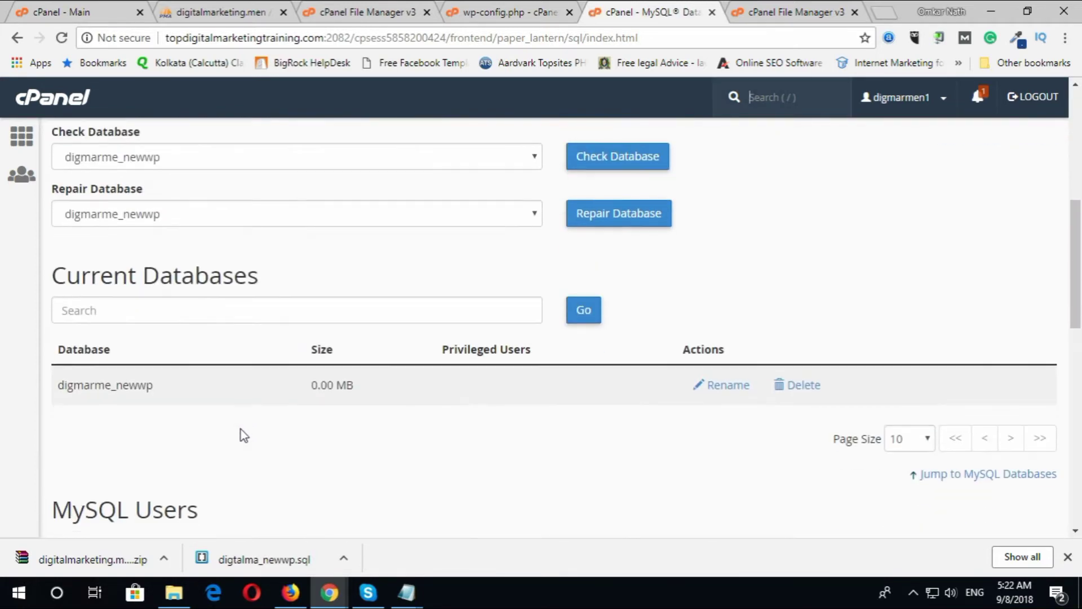
pyautogui.scroll(-4, 202, 419)
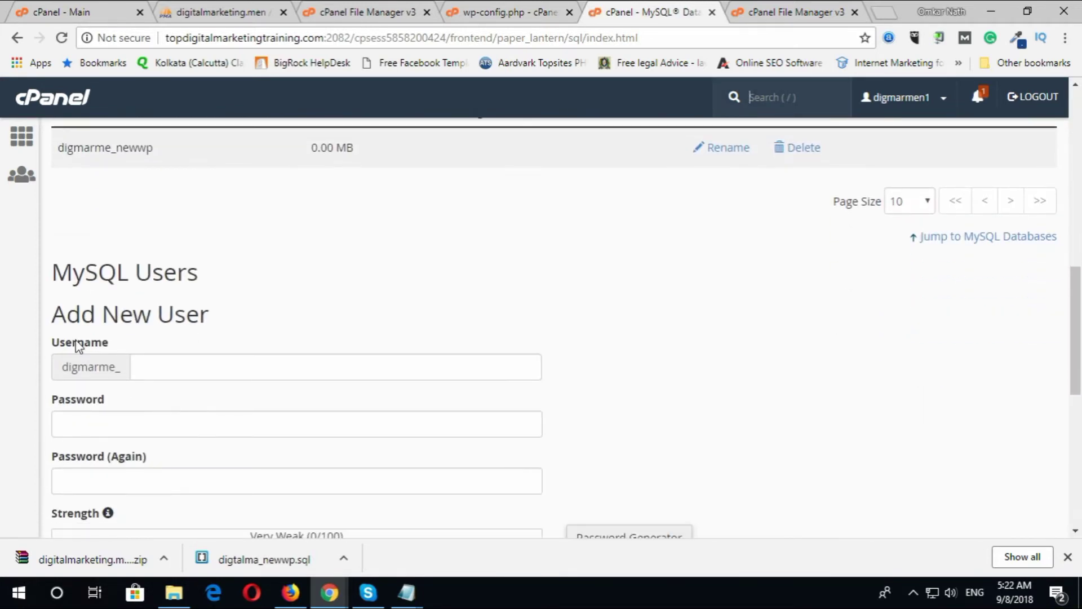
pyautogui.click(172, 370)
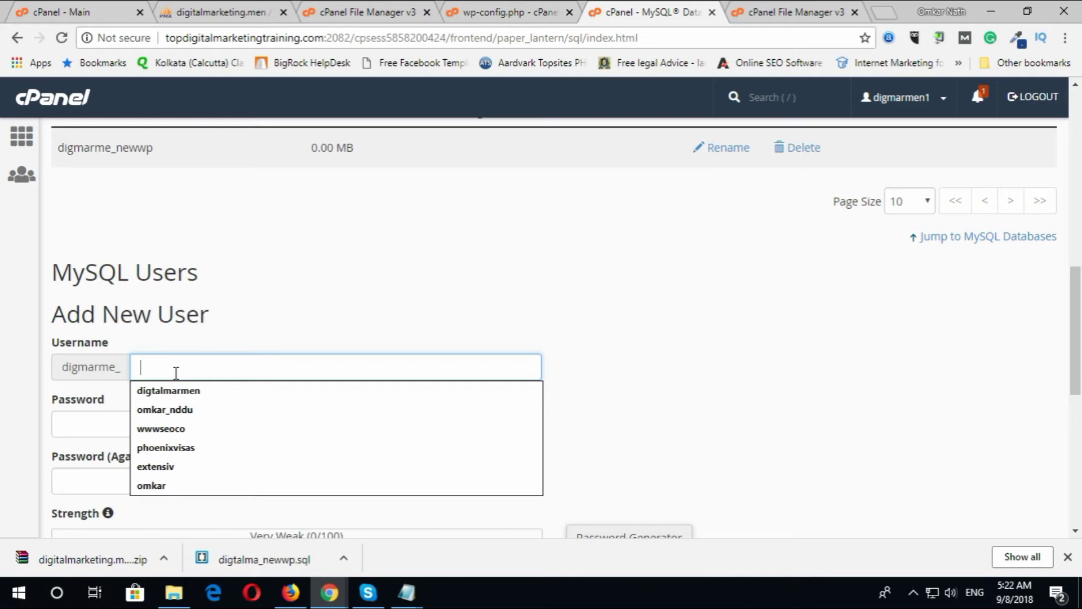
pyautogui.write('newuser')
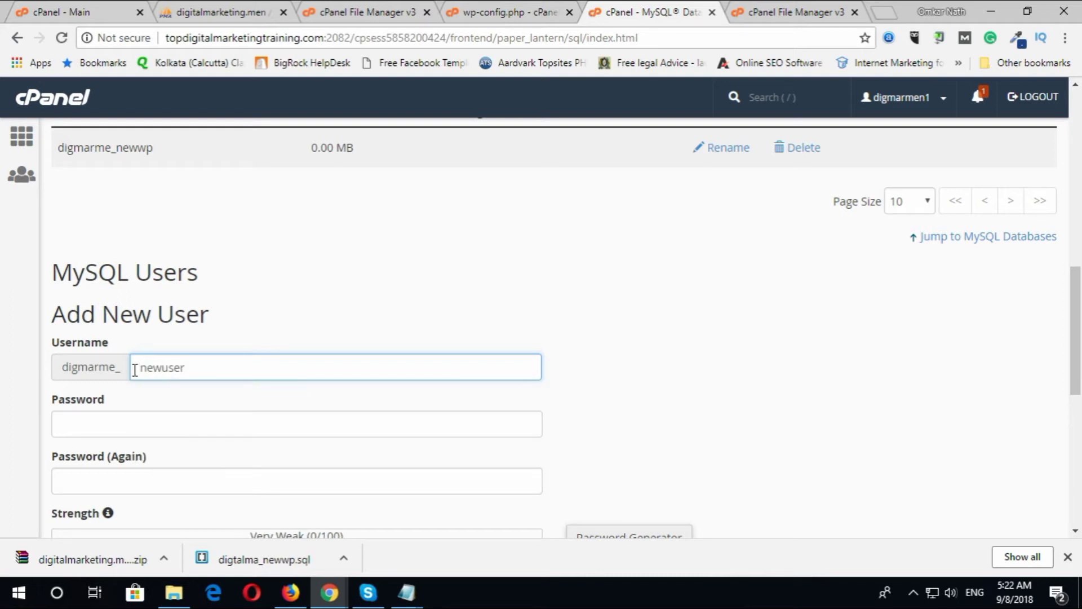
# - Add a "User Name:" line with the full username digmarme_newuser to the Notepad note
pyautogui.moveTo(124, 374); pyautogui.dragTo(62, 372)
pyautogui.hotkey('ctrl', 'c')
pyautogui.hotkey('alt', 'Tab')
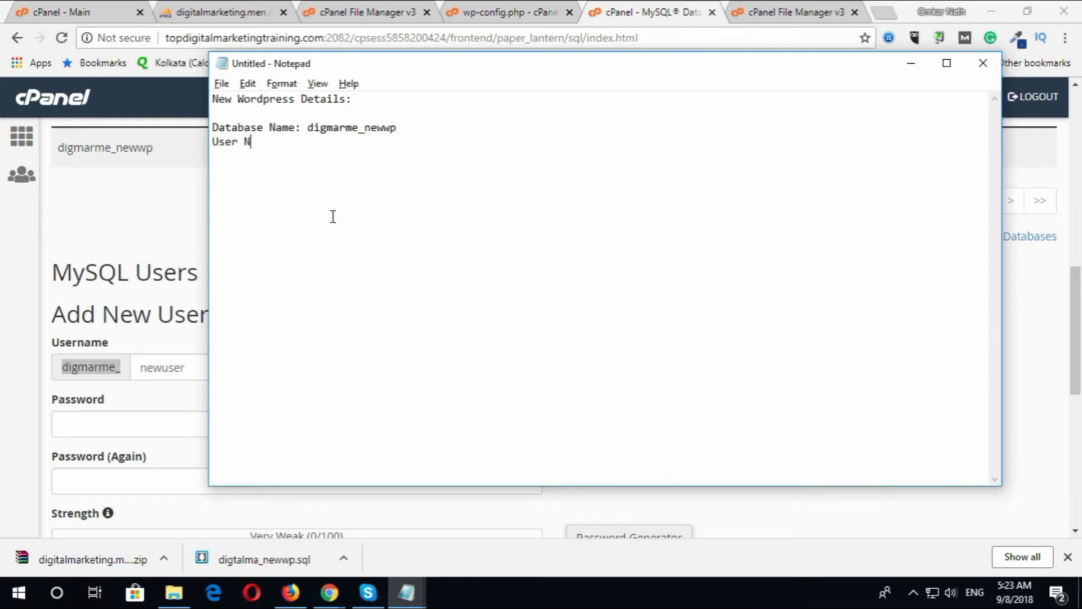
pyautogui.hotkey('ctrl', 'v')
pyautogui.hotkey('alt', 'Tab')
pyautogui.moveTo(195, 377); pyautogui.dragTo(130, 387)
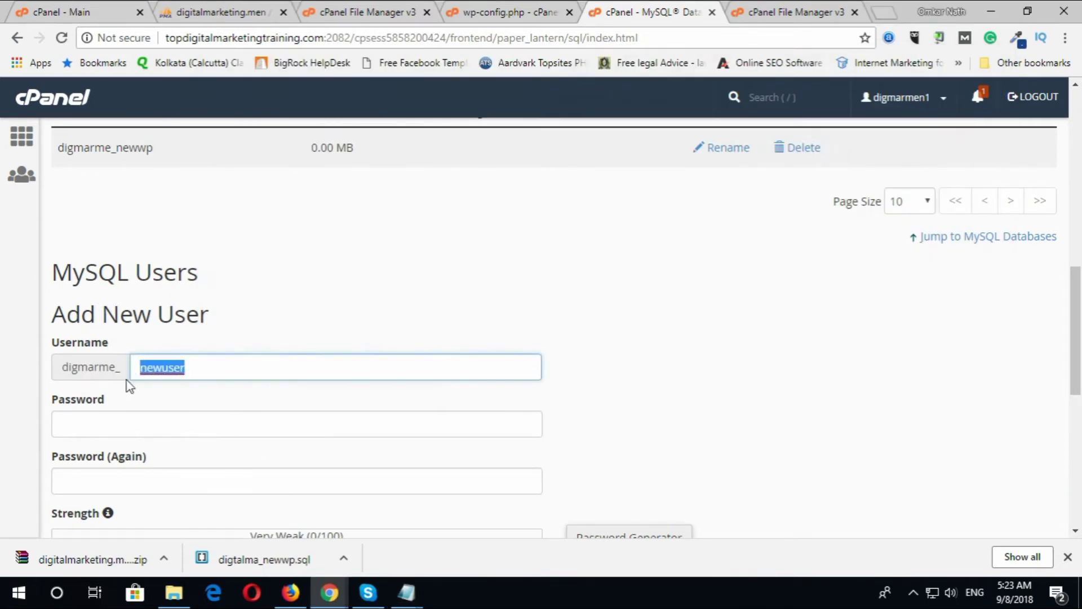
pyautogui.hotkey('ctrl', 'c')
pyautogui.hotkey('alt', 'Tab')
pyautogui.hotkey('ctrl', 'v')
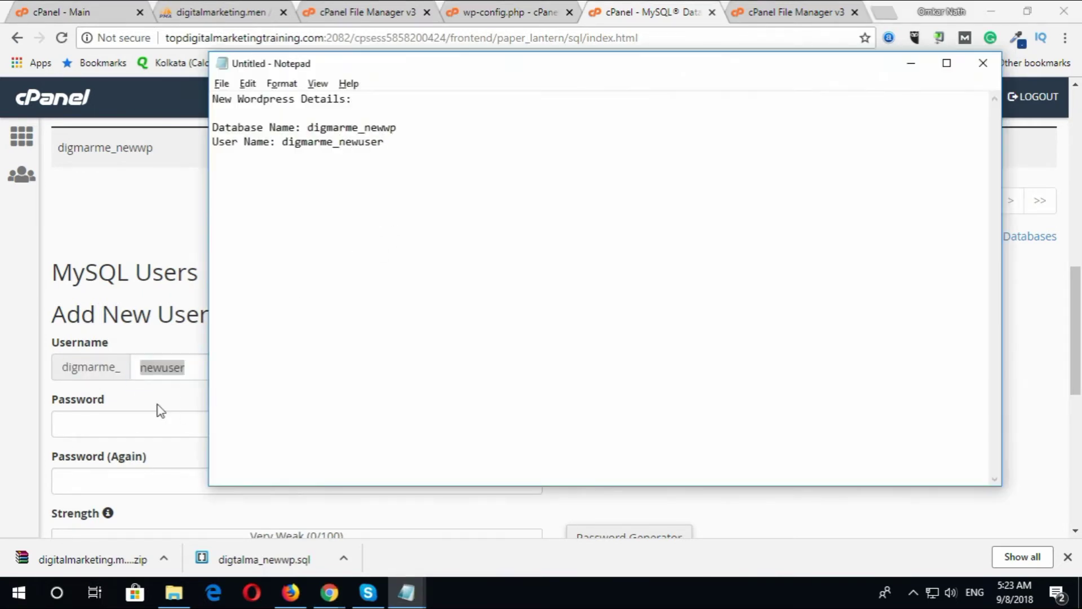
# - Generate and apply a password for the new MySQL user, and save it in the Notepad note below the username
pyautogui.hotkey('alt', 'Tab')
pyautogui.scroll(-3, 599, 455)
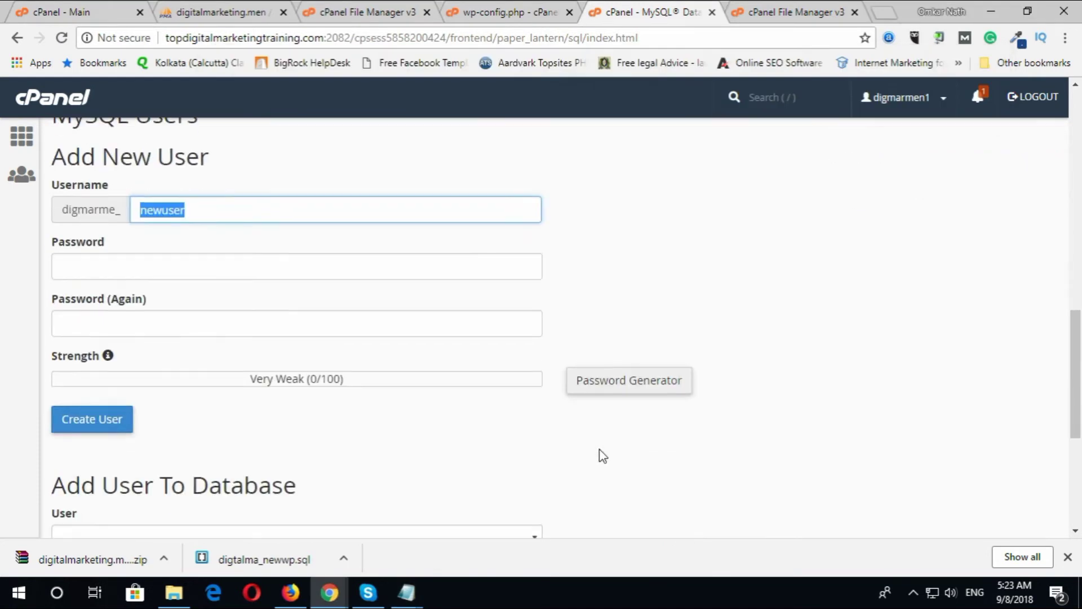
pyautogui.click(629, 380)
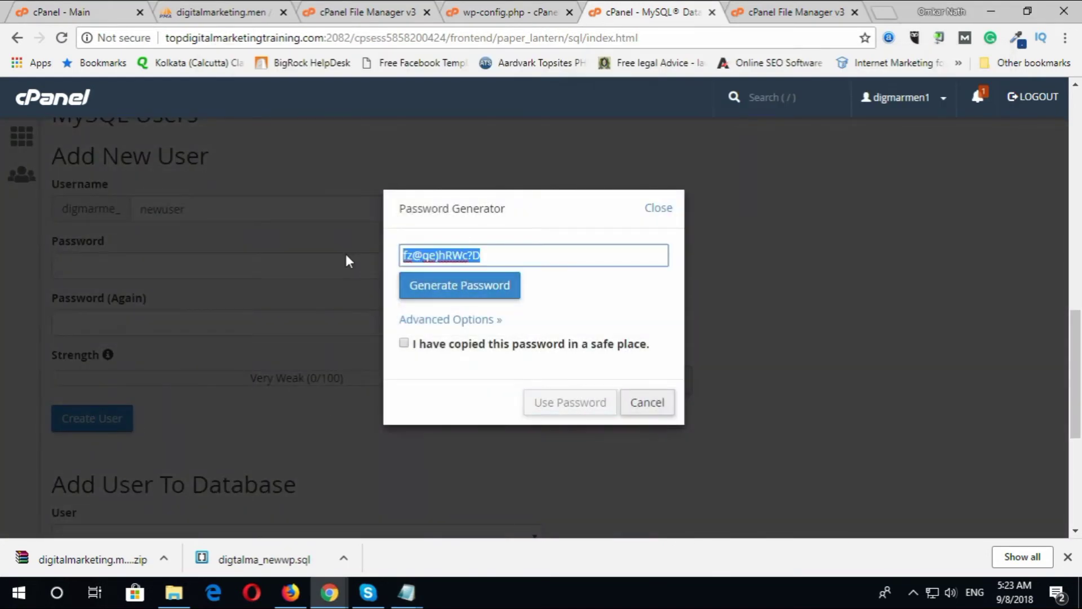
pyautogui.click(570, 401)
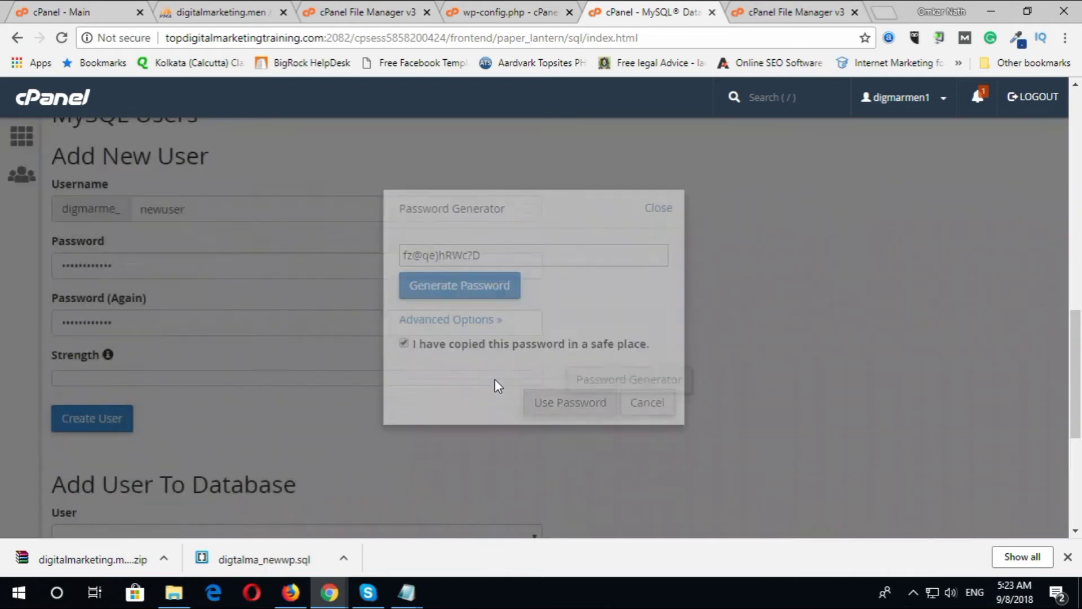
pyautogui.hotkey('alt', 'Tab')
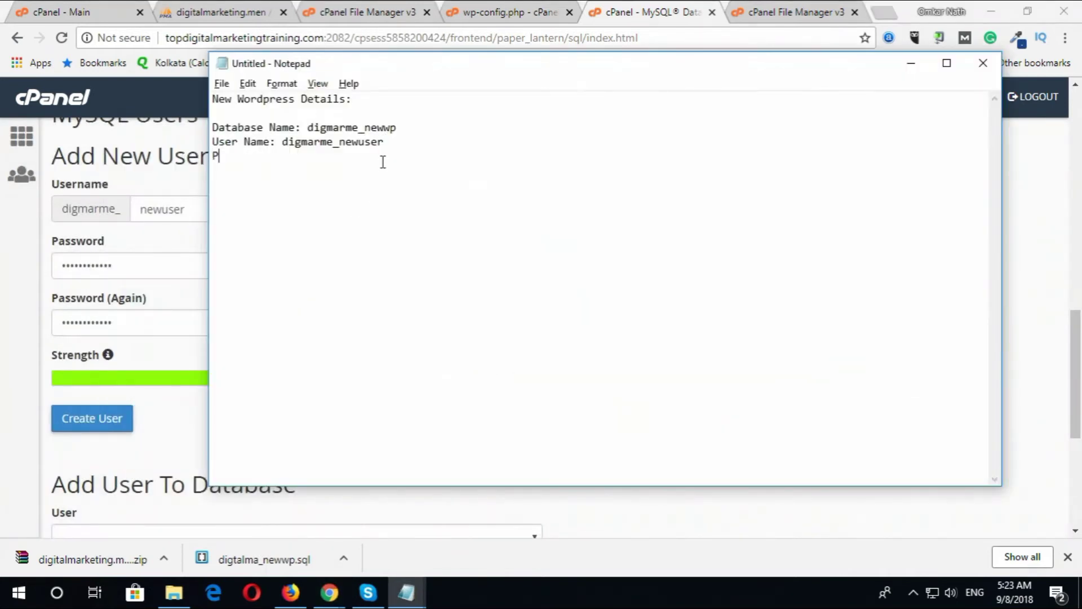
pyautogui.hotkey('ctrl', 'v')
pyautogui.hotkey('alt', 'Tab')
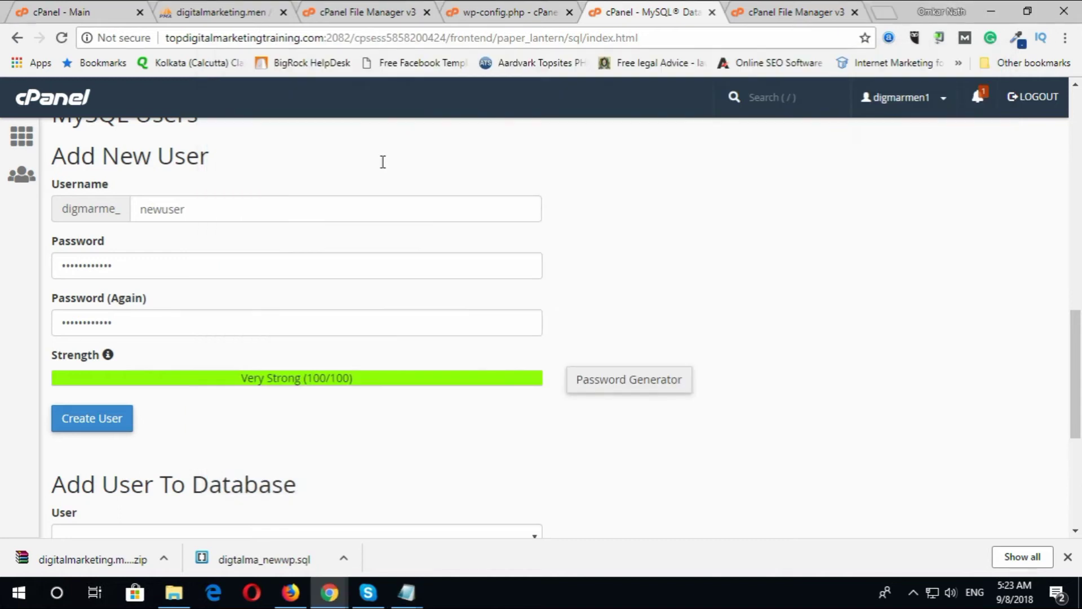
# - Create the MySQL user and add digmarme_newuser to the digmarme_newwp database
pyautogui.click(82, 417)
pyautogui.click(558, 322)
pyautogui.scroll(-15, 404, 350)
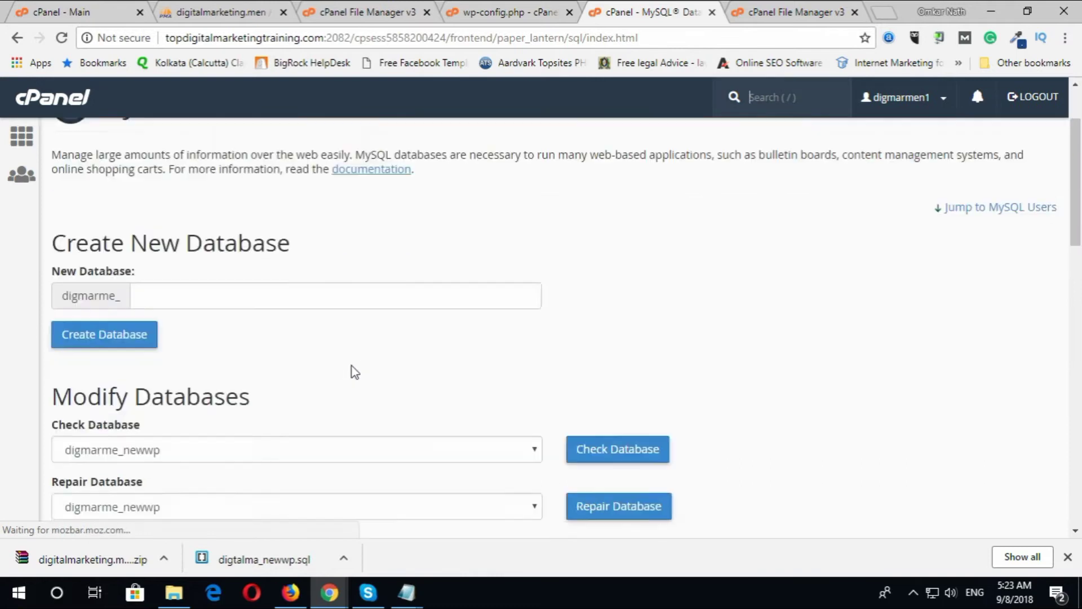
pyautogui.scroll(-1, 353, 393)
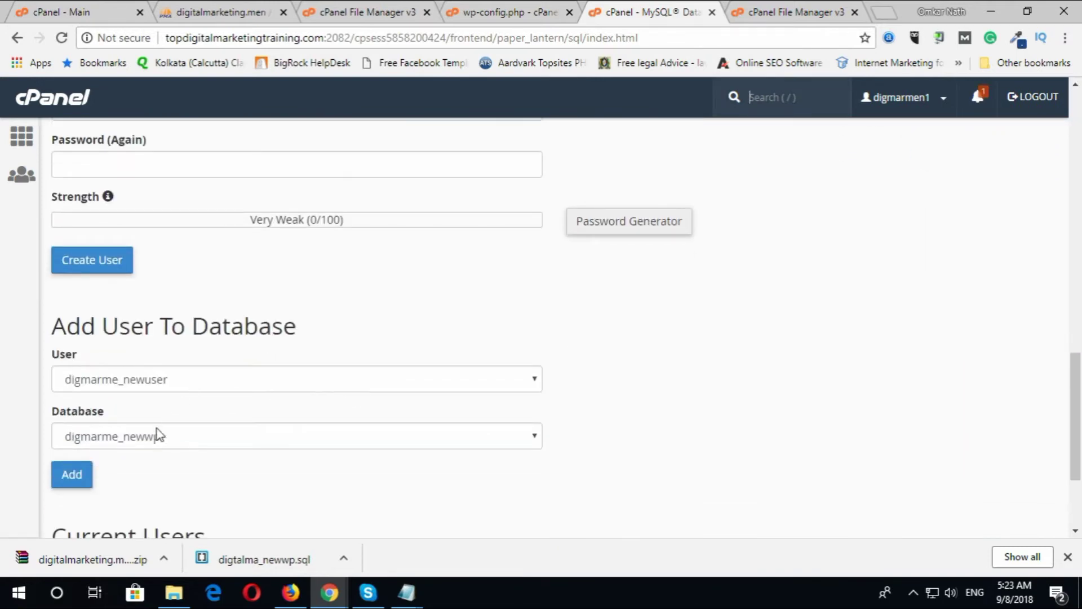
pyautogui.scroll(-2, 156, 454)
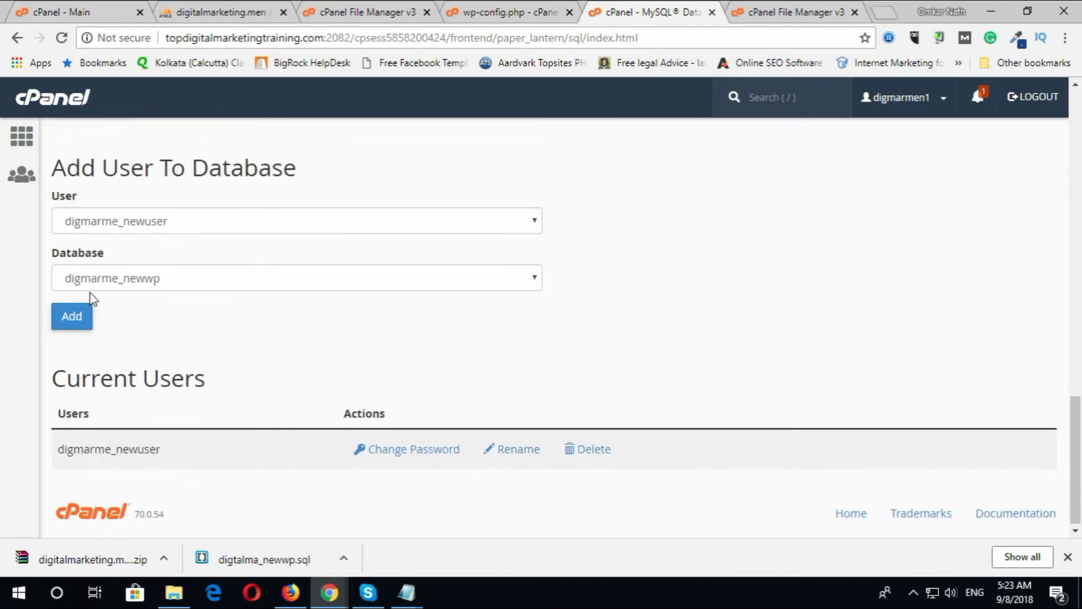
pyautogui.click(71, 316)
pyautogui.click(150, 280)
pyautogui.click(150, 279)
pyautogui.click(150, 221)
pyautogui.click(149, 221)
pyautogui.click(73, 317)
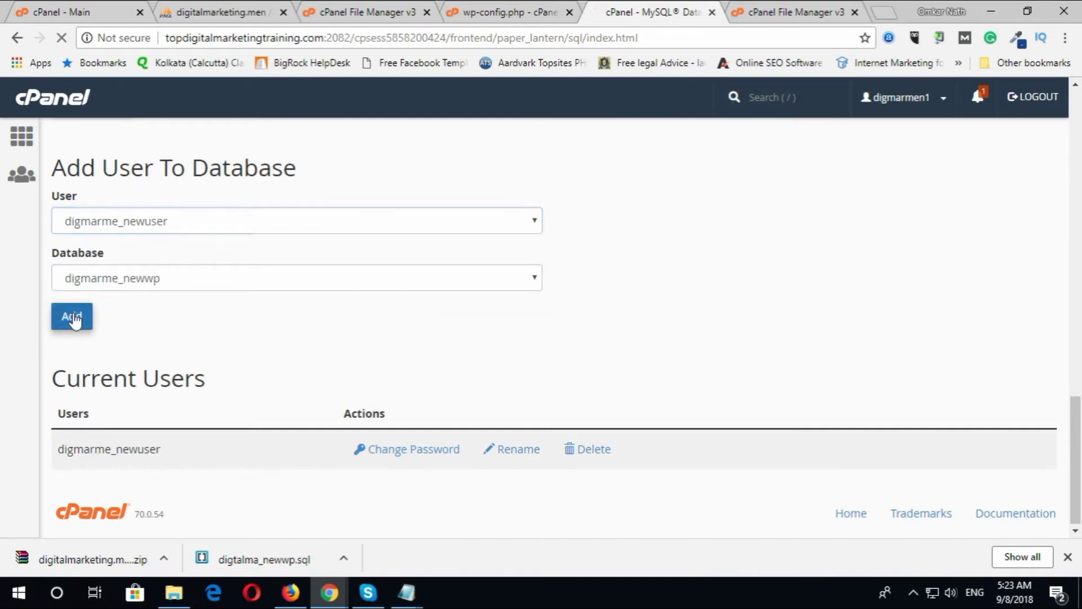
# - Grant digmarme_newuser all privileges on digmarme_newwp, and return to the databases page to check the privileged users
pyautogui.click(62, 352)
pyautogui.scroll(-7, 306, 327)
pyautogui.click(101, 418)
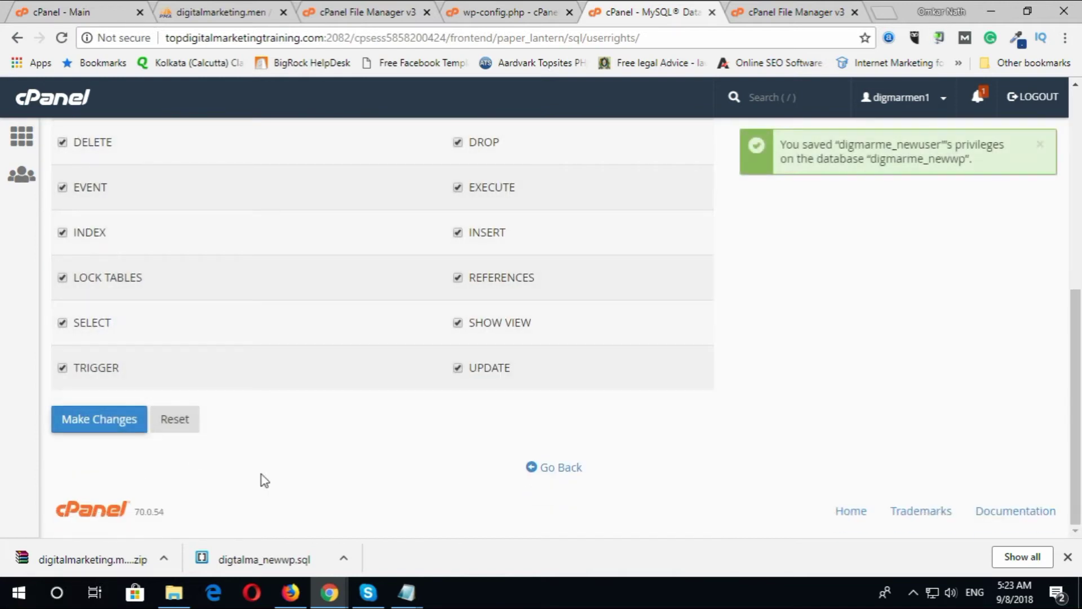
pyautogui.click(561, 473)
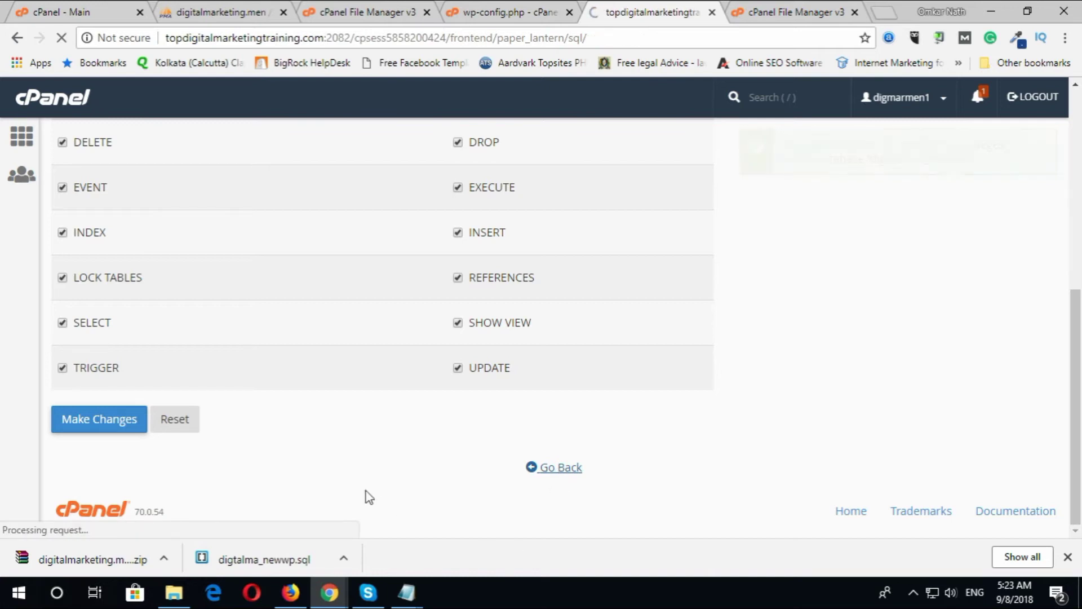
pyautogui.scroll(-7, 365, 502)
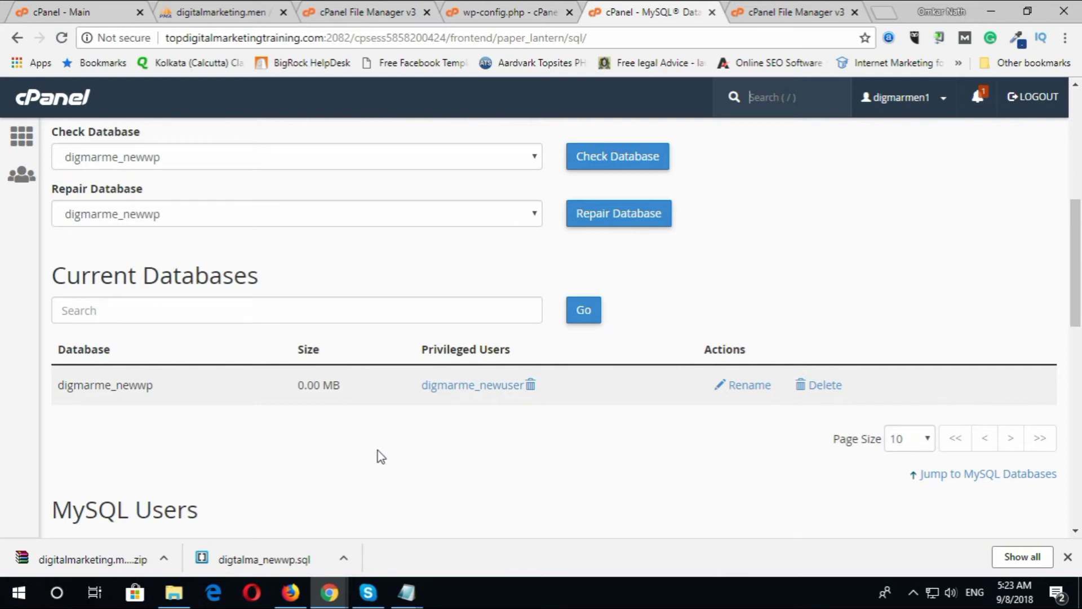
pyautogui.scroll(-1, 388, 438)
pyautogui.scroll(2, 401, 429)
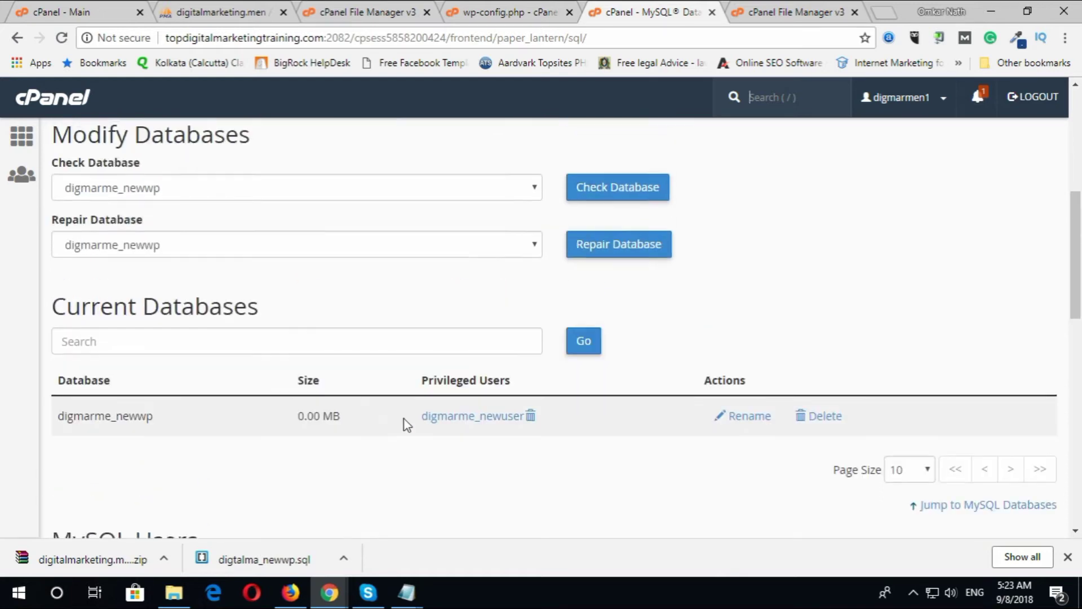
# - Look up the database tools from the topdigitalmarketingtraining.com cPanel home page and open phpMyAdmin
pyautogui.click(554, 7)
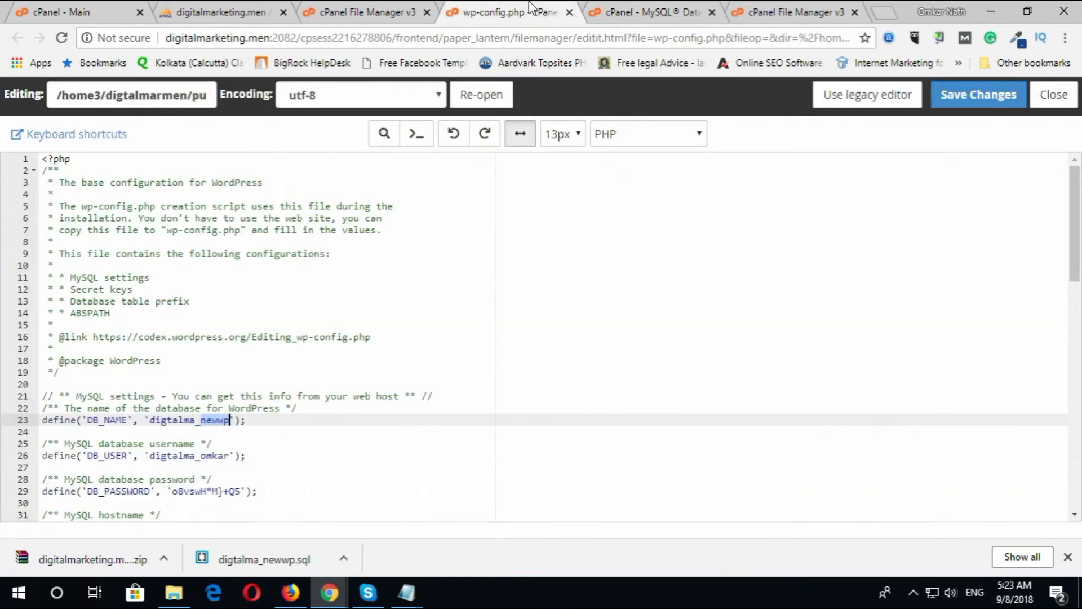
pyautogui.click(640, 11)
pyautogui.scroll(5, 324, 99)
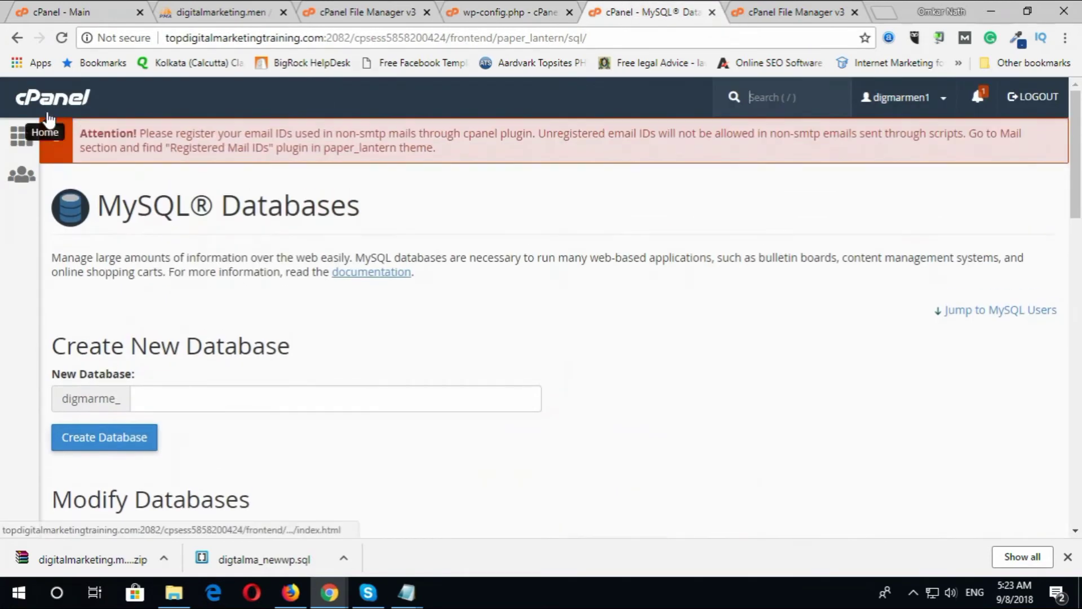
pyautogui.click(52, 97)
pyautogui.write('my')
pyautogui.click(158, 290)
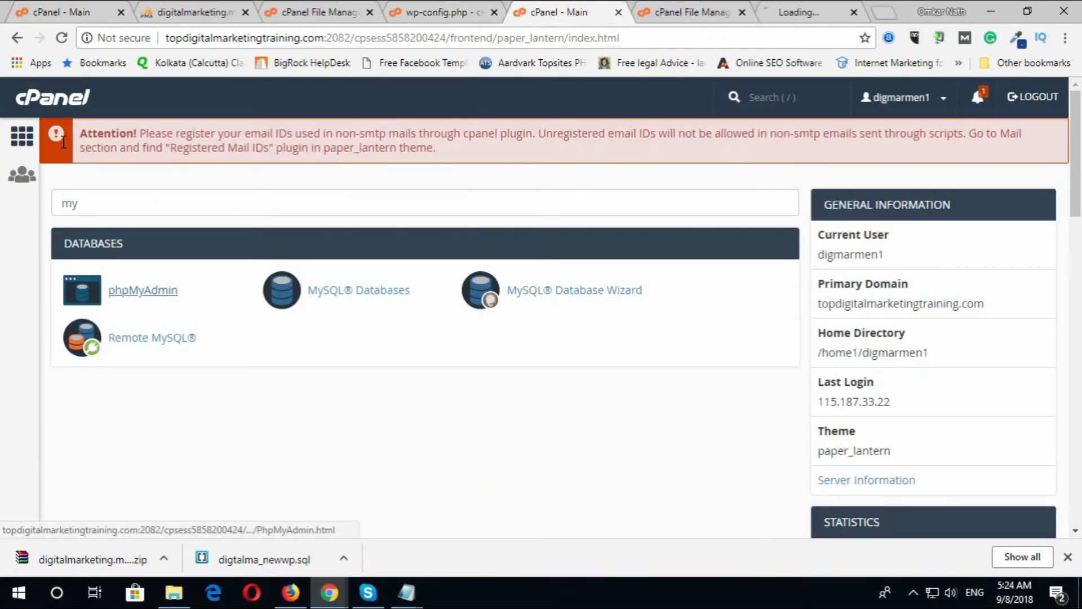
# - Open the import page for the digmarme_newwp database and choose digtalma_newwp.sql as the file to import
pyautogui.moveTo(804, 10); pyautogui.dragTo(685, 12)
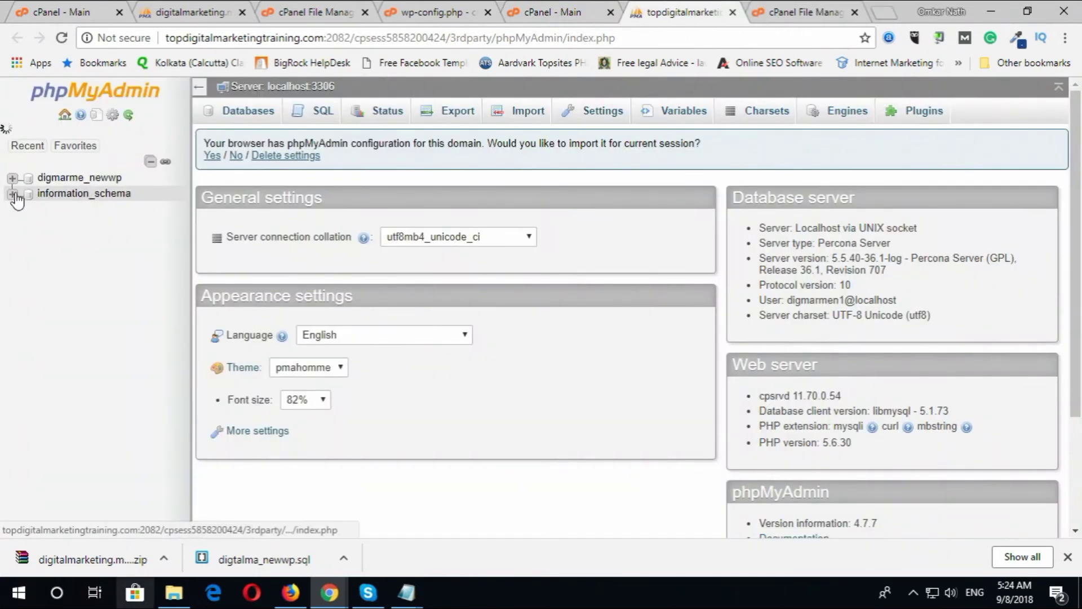
pyautogui.click(96, 179)
pyautogui.click(572, 119)
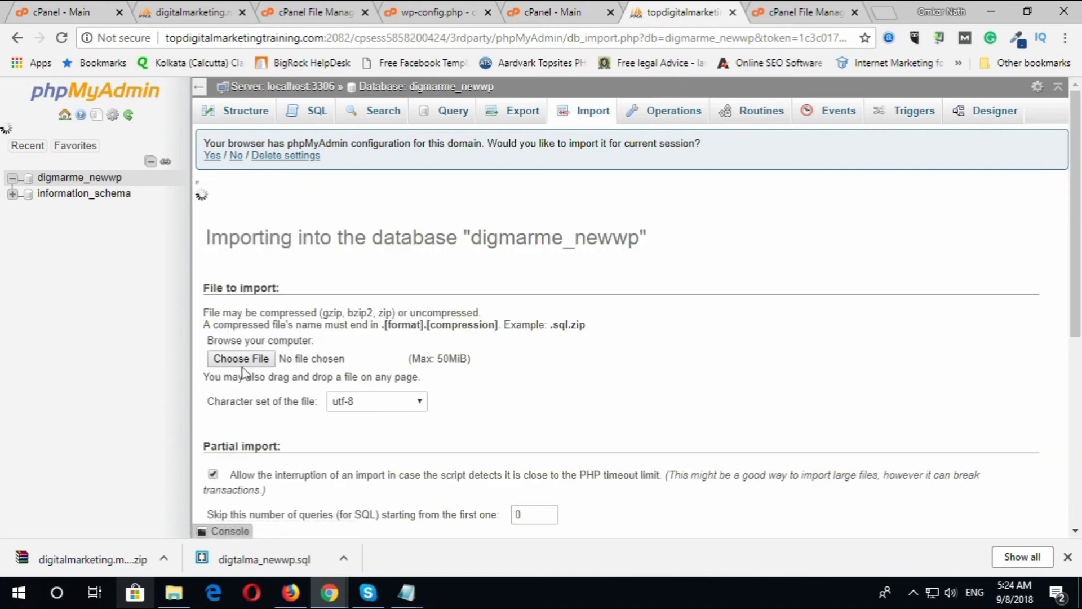
pyautogui.click(242, 361)
pyautogui.click(214, 127)
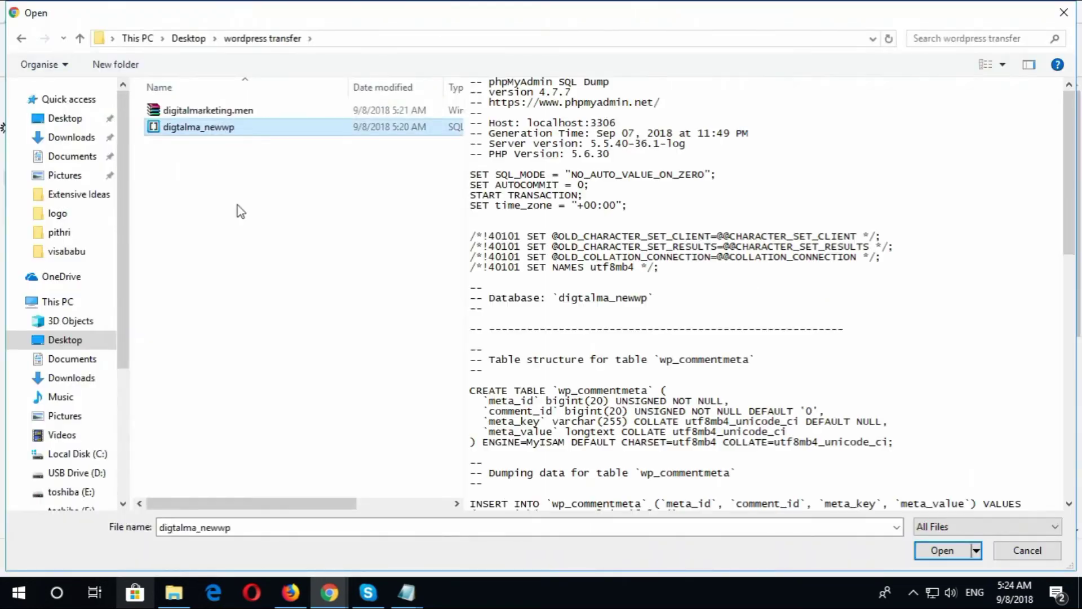
pyautogui.click(938, 553)
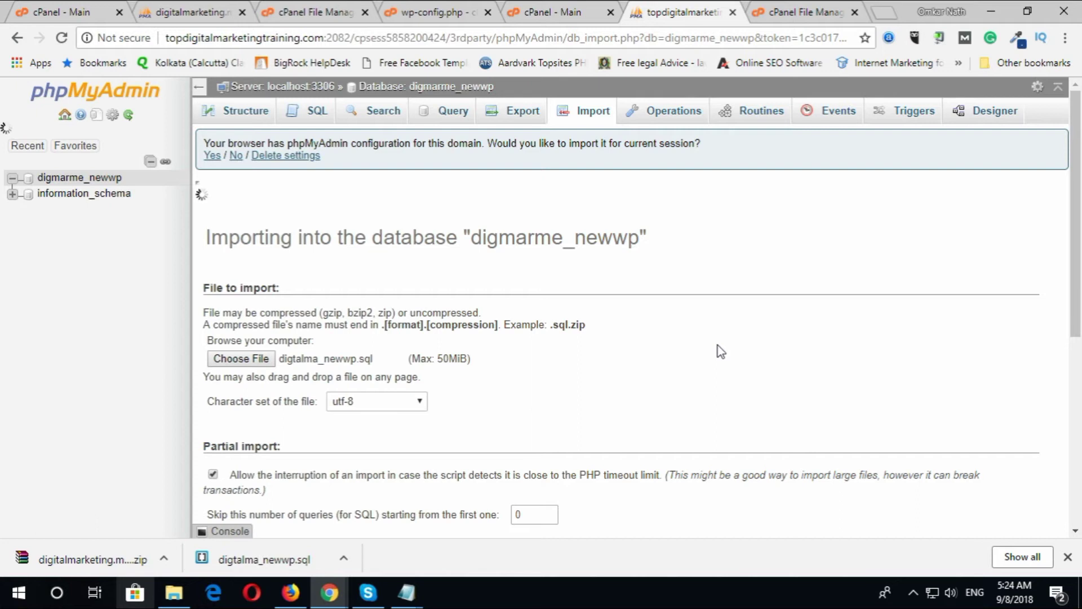
# - Run the SQL import into digmarme_newwp, keeping the default format and partial import options
pyautogui.scroll(-4, 451, 384)
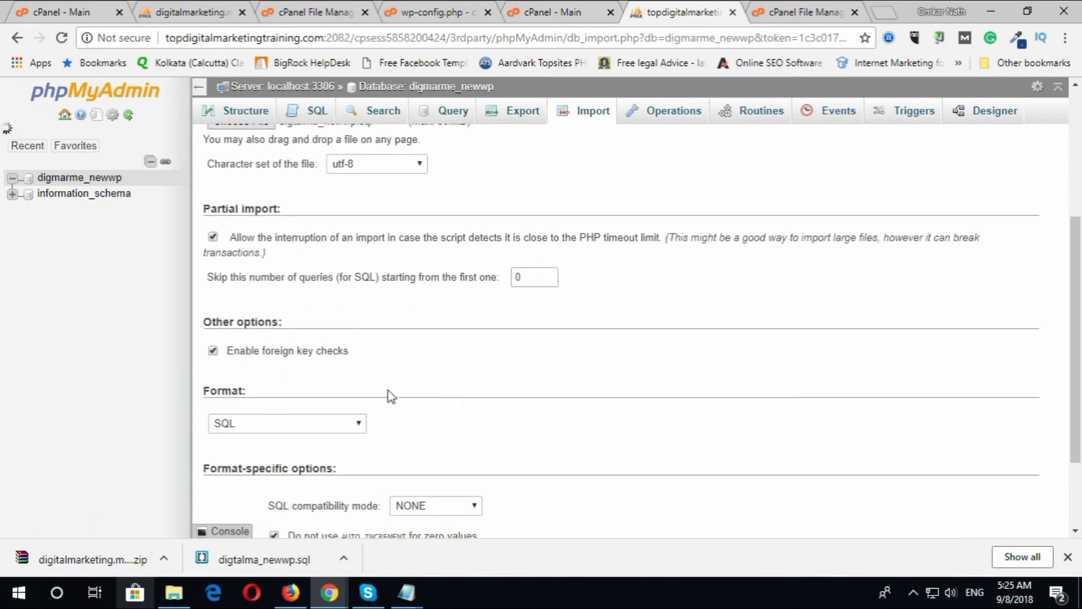
pyautogui.scroll(-2, 374, 398)
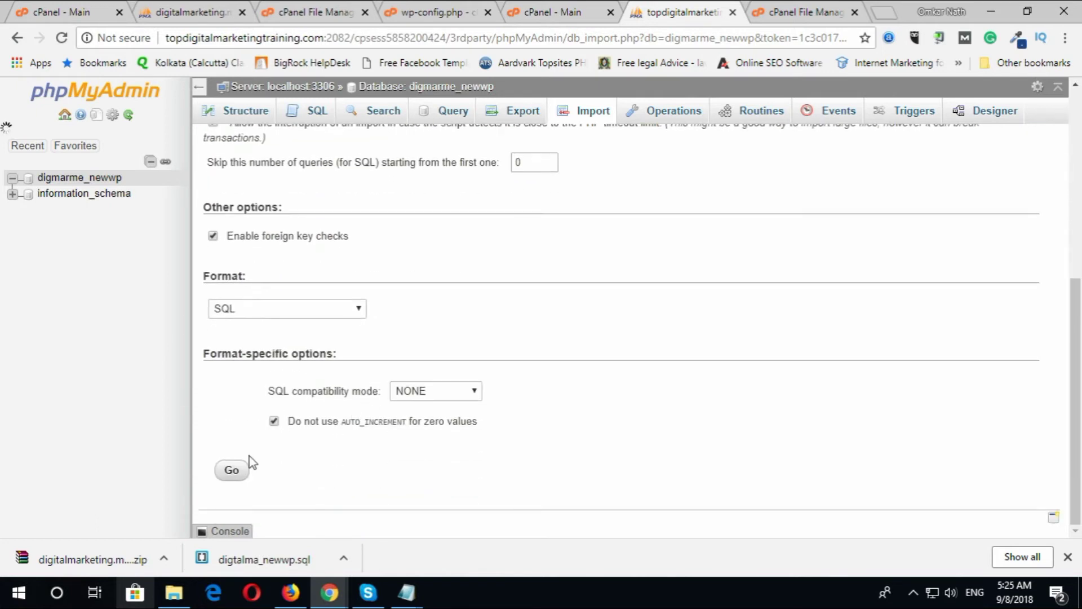
pyautogui.click(248, 465)
pyautogui.scroll(-3, 250, 455)
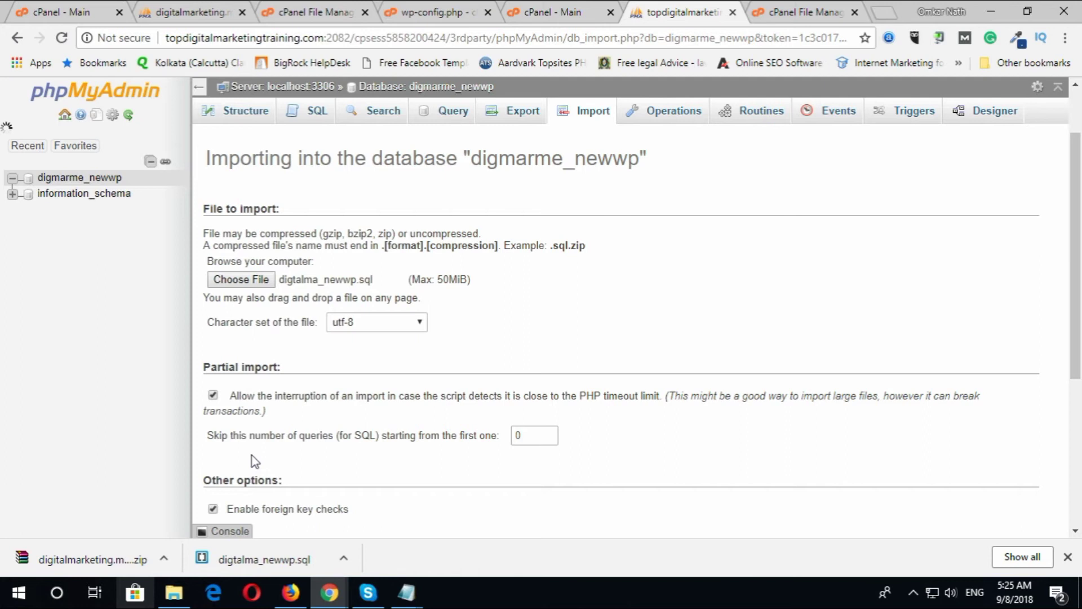
pyautogui.scroll(-5, 252, 456)
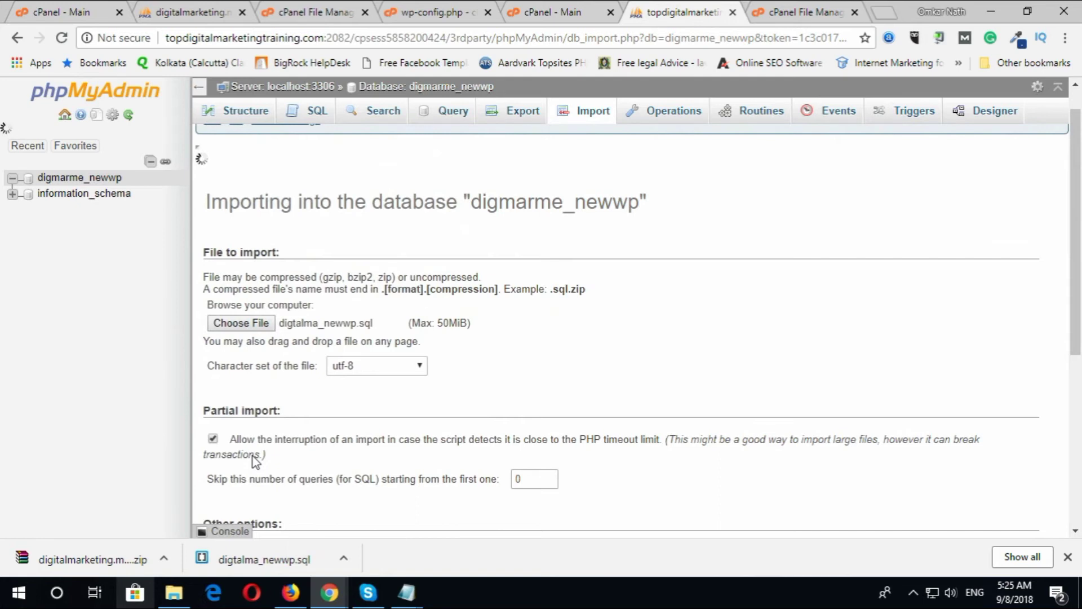
pyautogui.scroll(-5, 253, 456)
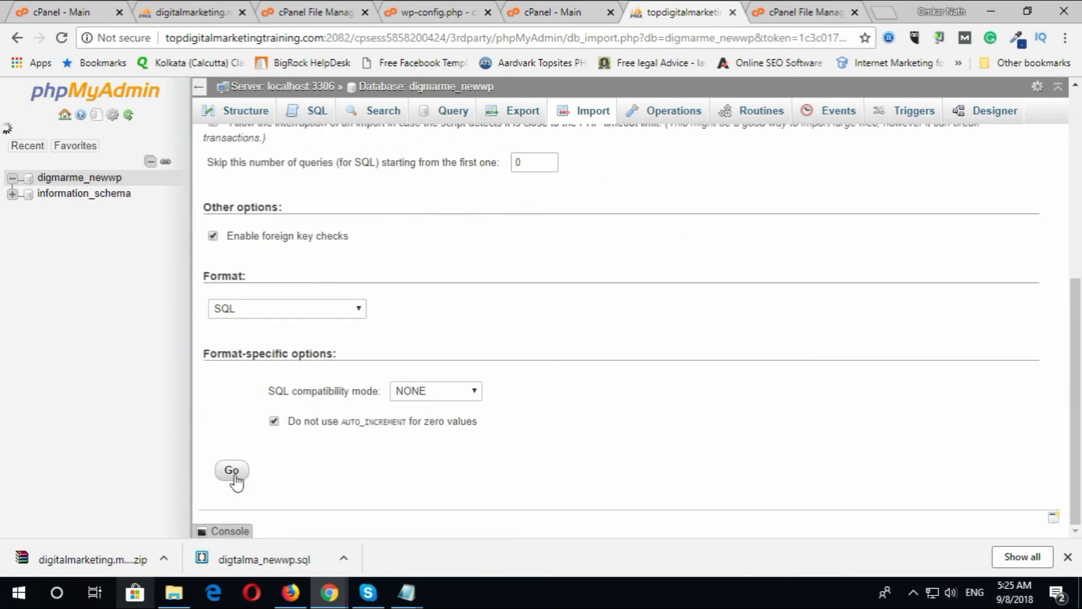
pyautogui.click(233, 471)
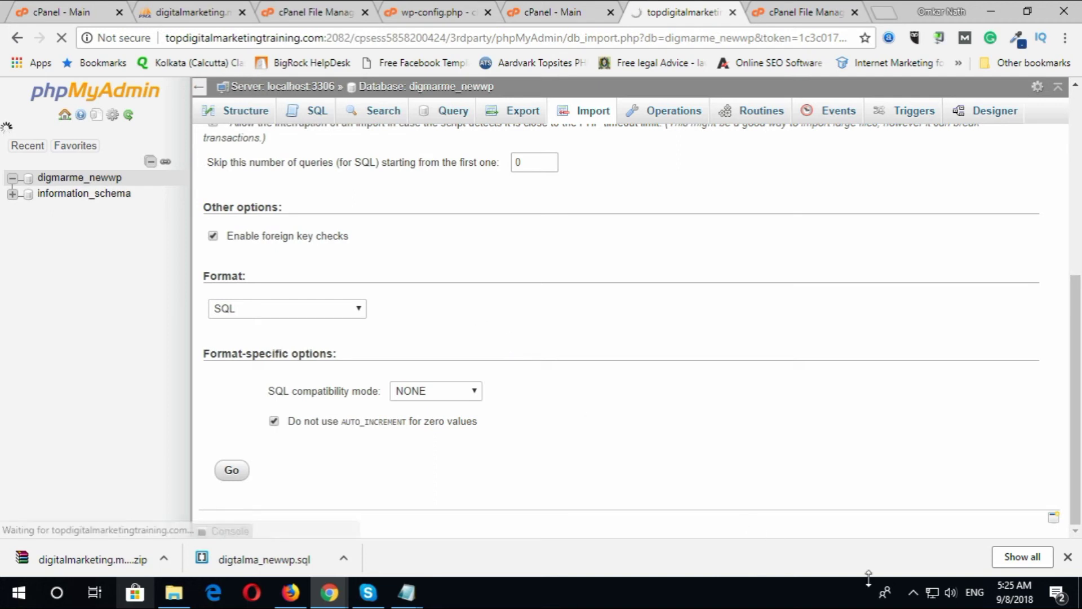
pyautogui.click(913, 593)
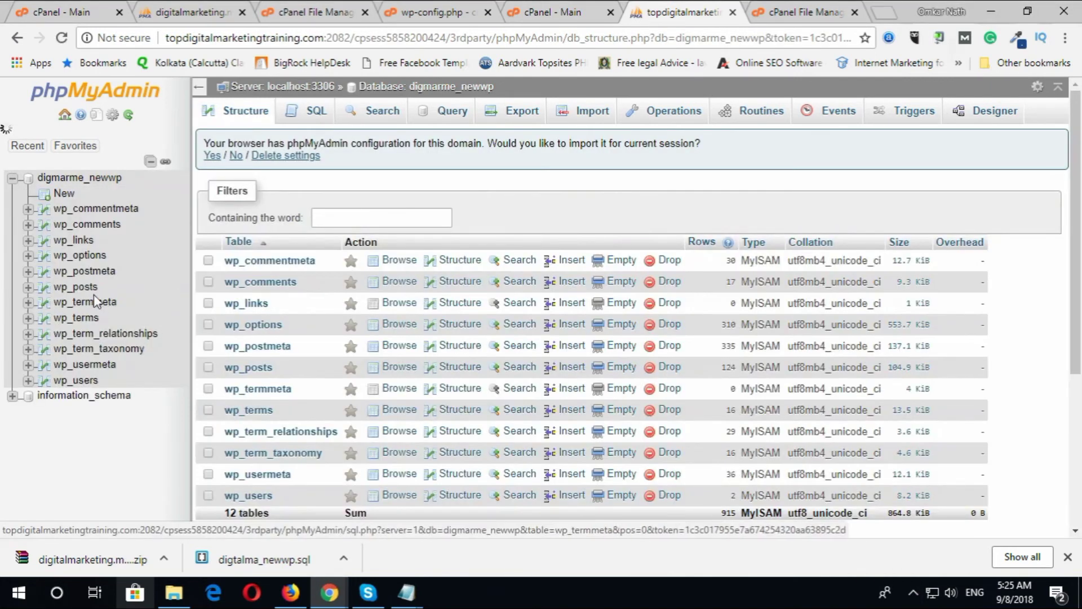
# - Browse the wp_options table and copy the domain topdigitalmarketingtraining.com from the page address
pyautogui.click(87, 256)
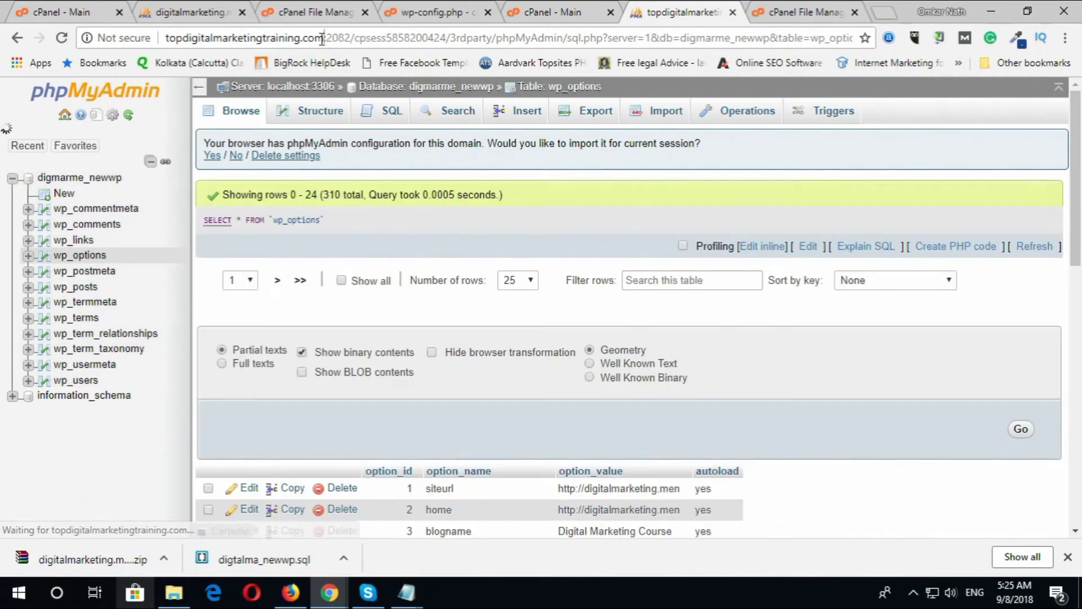
pyautogui.moveTo(322, 38); pyautogui.dragTo(165, 38)
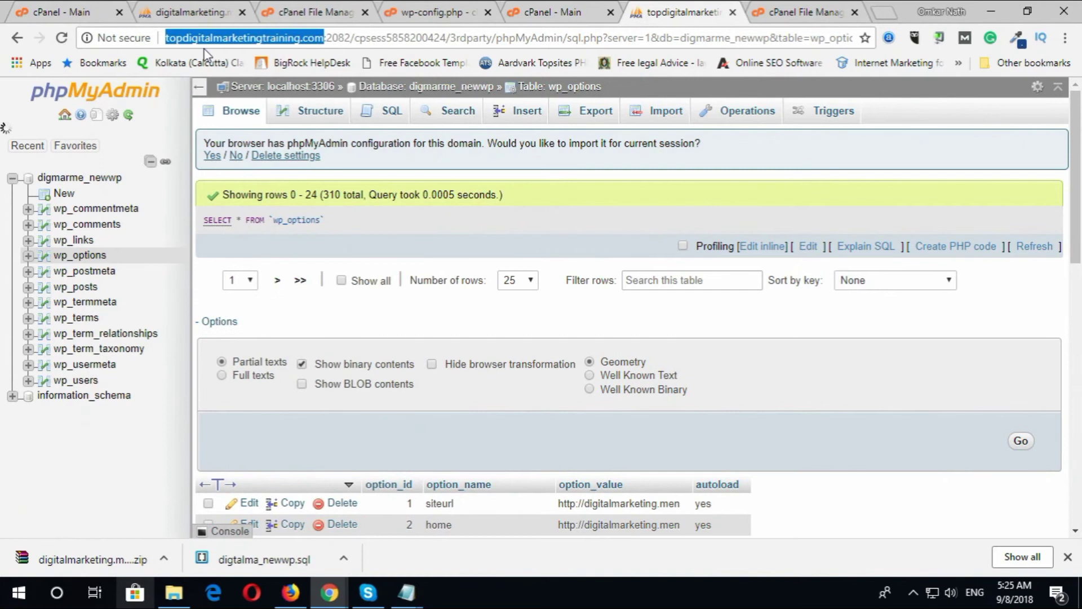
pyautogui.rightClick(205, 44)
pyautogui.click(243, 126)
pyautogui.scroll(-3, 492, 417)
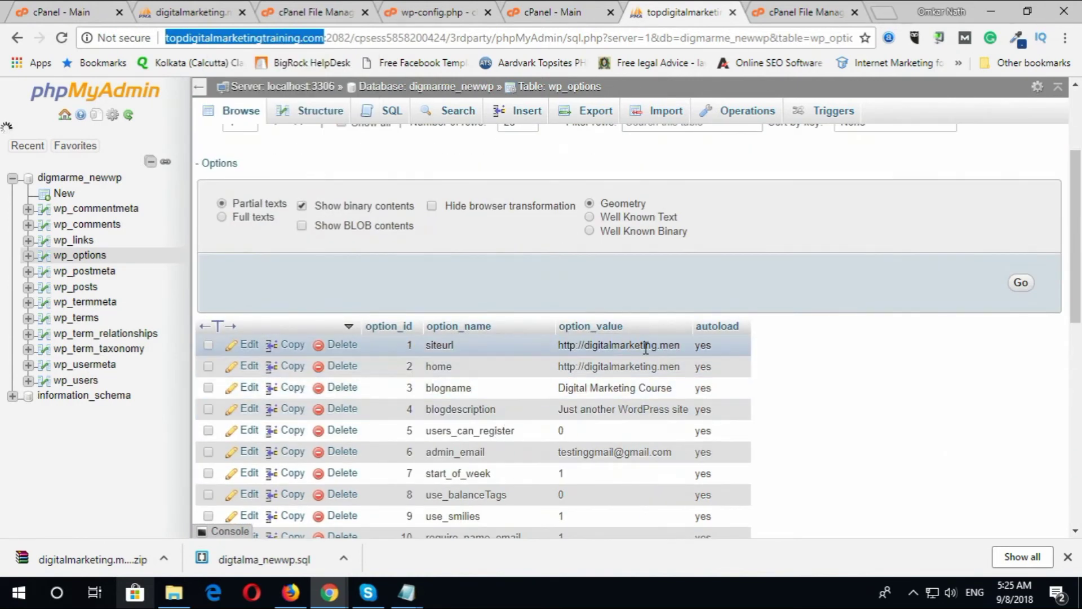
pyautogui.click(646, 347)
pyautogui.doubleClick(646, 345)
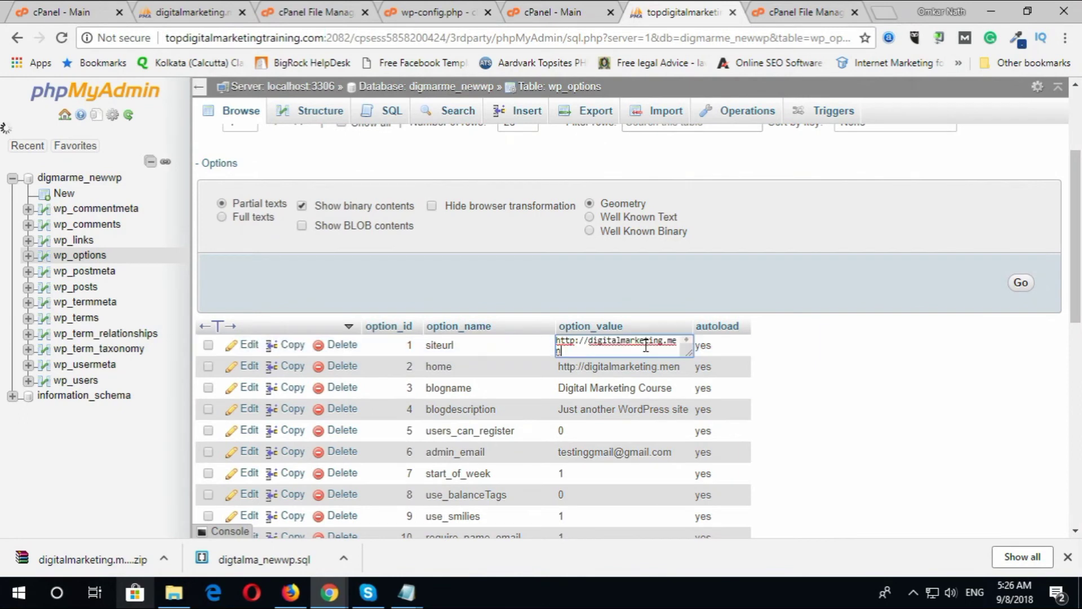
pyautogui.doubleClick(591, 348)
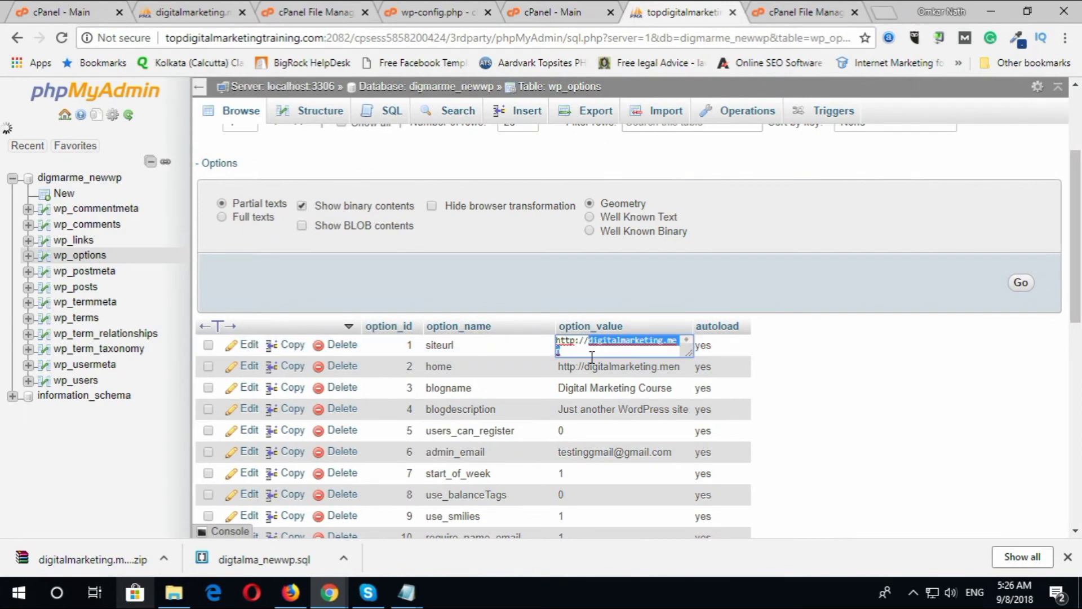
pyautogui.hotkey('ctrl', 'v')
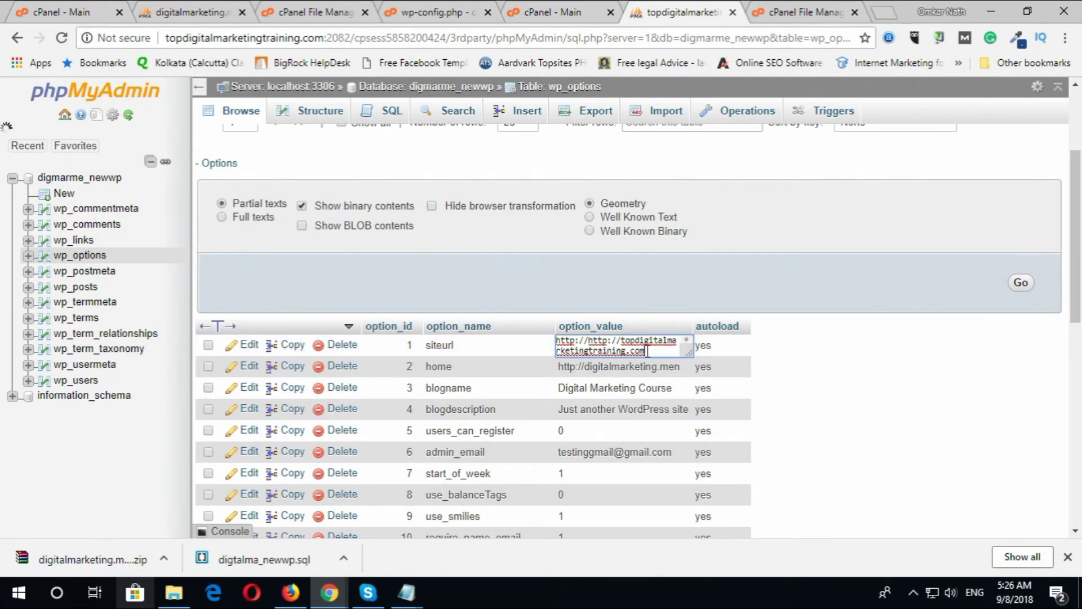
pyautogui.moveTo(621, 340); pyautogui.dragTo(591, 340)
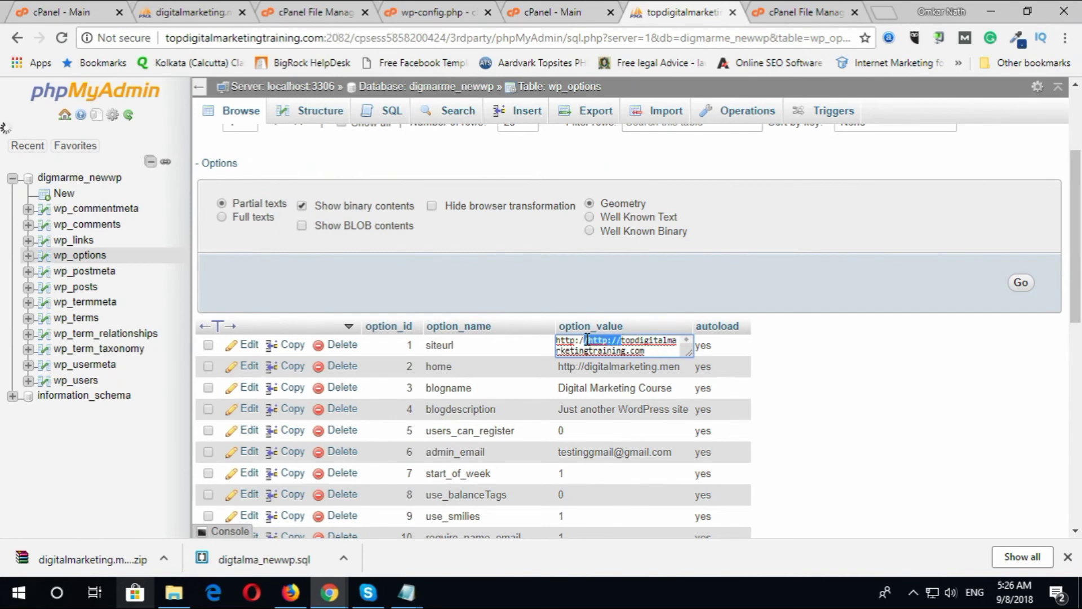
pyautogui.click(592, 340)
pyautogui.moveTo(591, 341); pyautogui.dragTo(621, 341)
pyautogui.press('BackSpace')
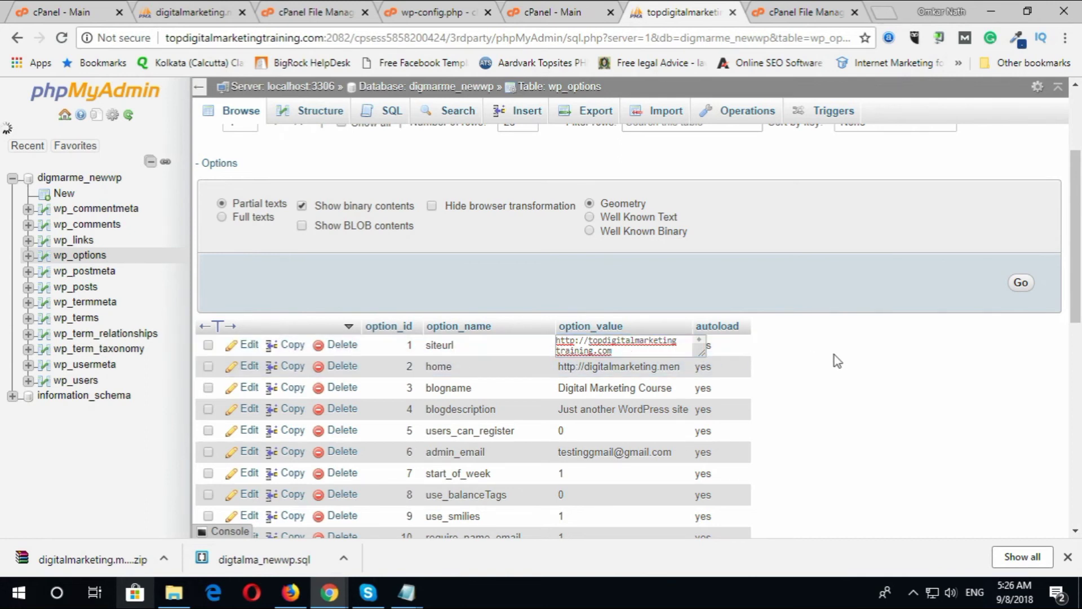
pyautogui.click(669, 383)
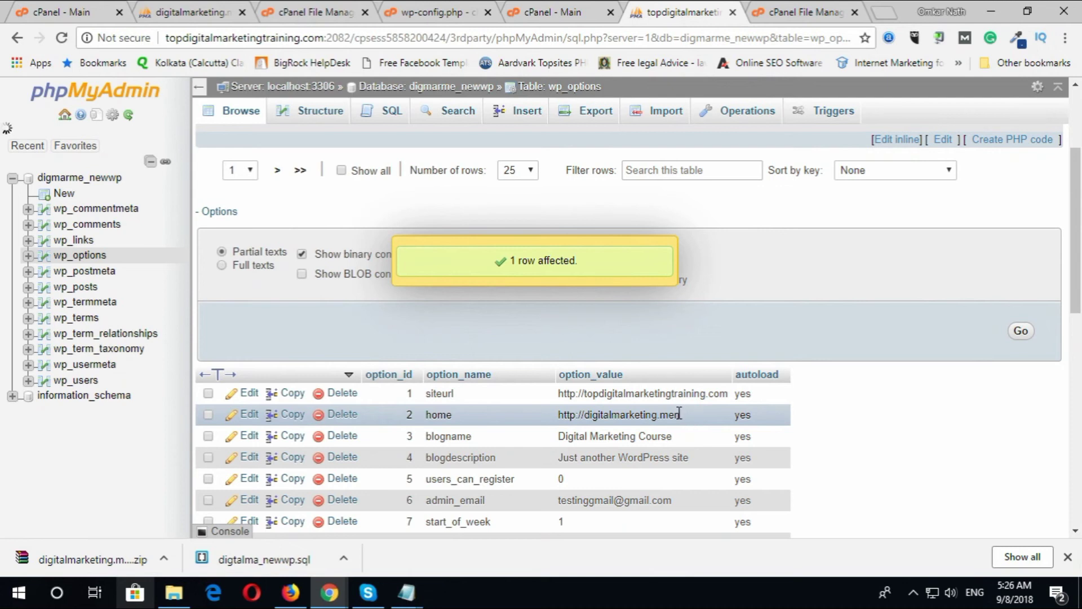
pyautogui.doubleClick(646, 416)
pyautogui.tripleClick(676, 409)
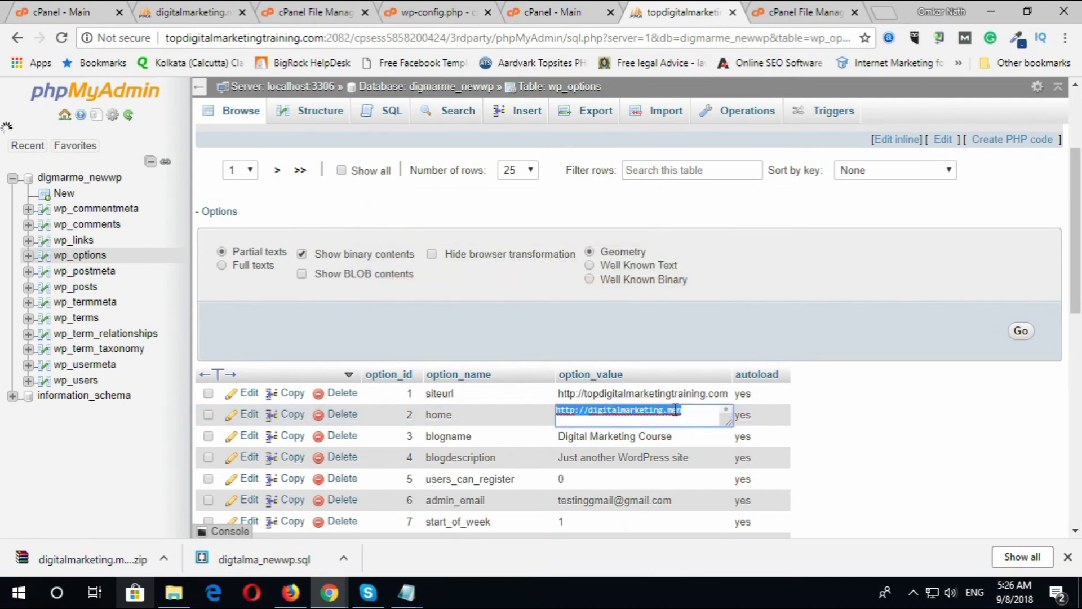
pyautogui.hotkey('ctrl', 'v')
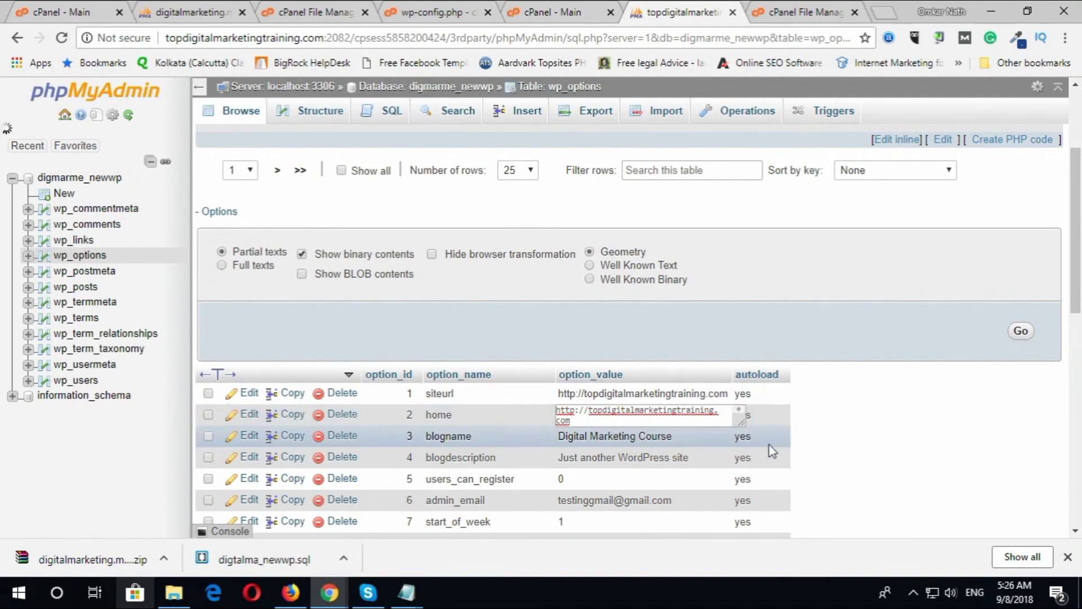
pyautogui.click(544, 198)
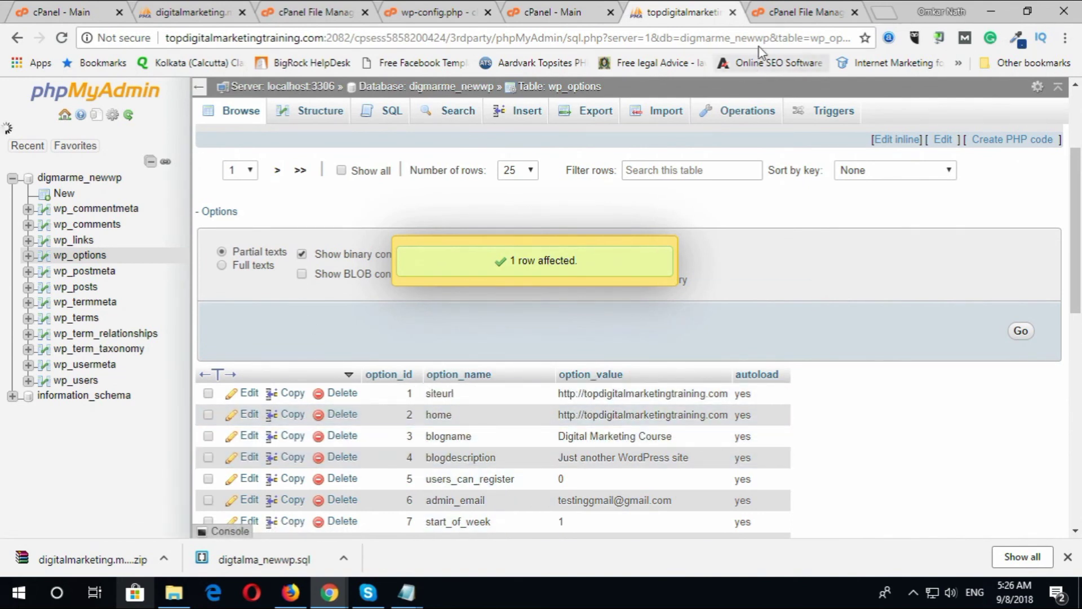
# - Upload digitalmarketing.men.zip into the public_html folder of the new site's File Manager
pyautogui.click(803, 12)
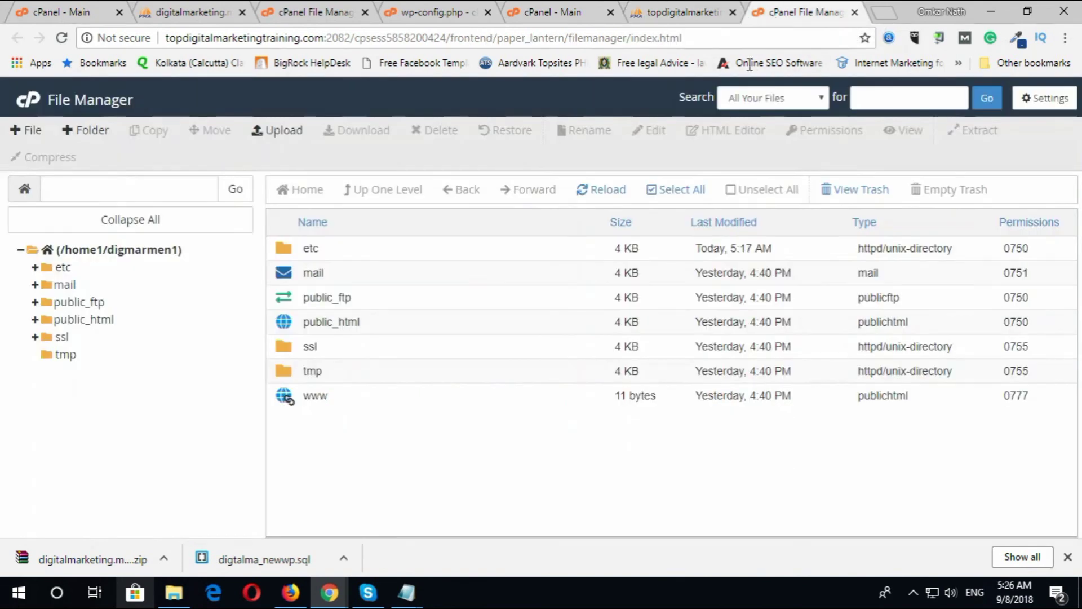
pyautogui.click(105, 324)
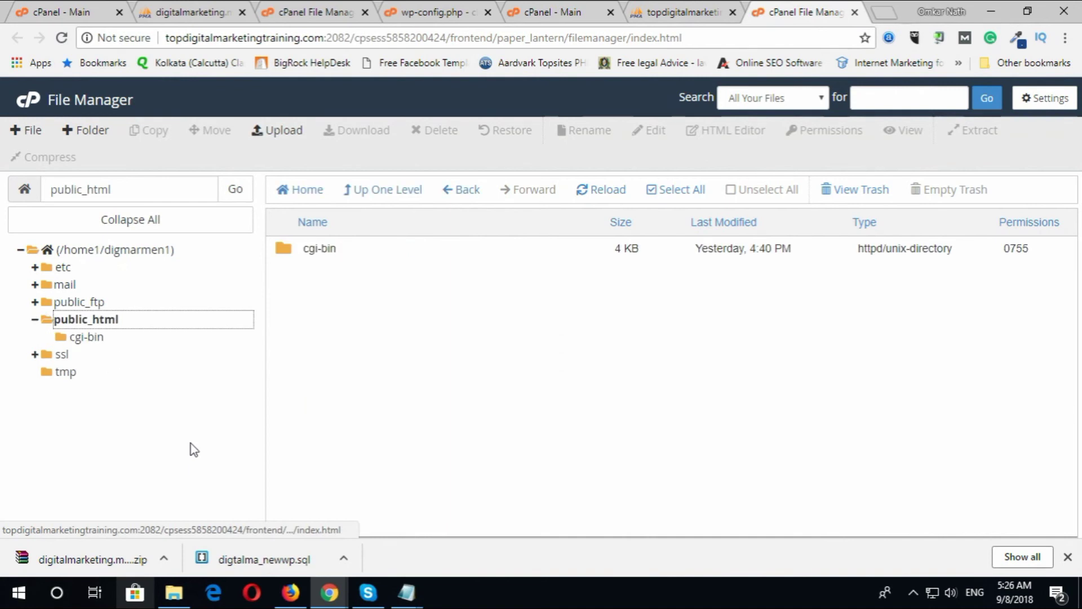
pyautogui.click(278, 133)
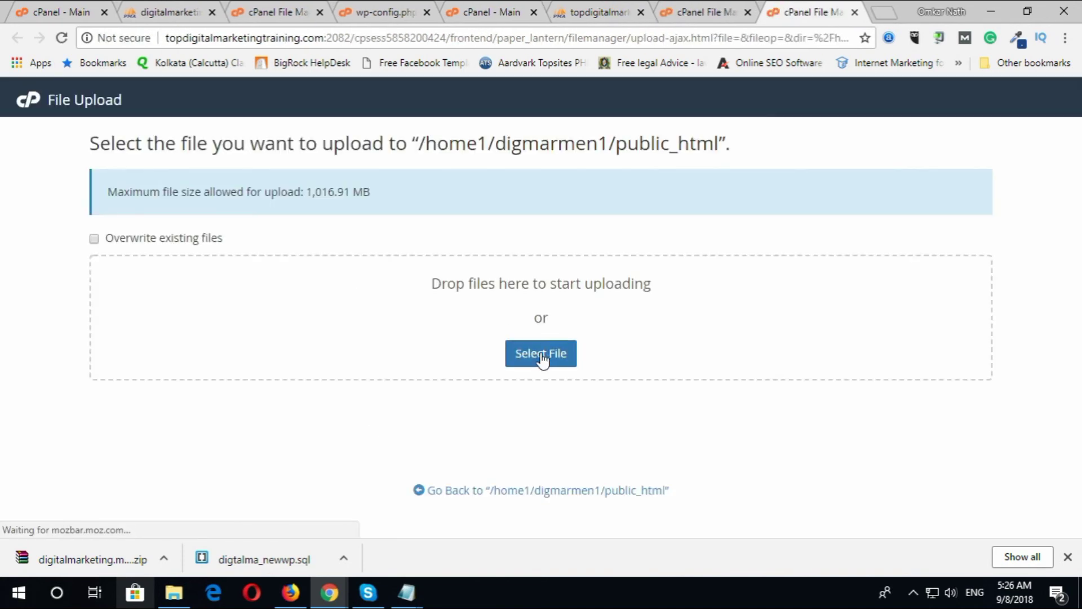
pyautogui.click(542, 356)
pyautogui.doubleClick(207, 112)
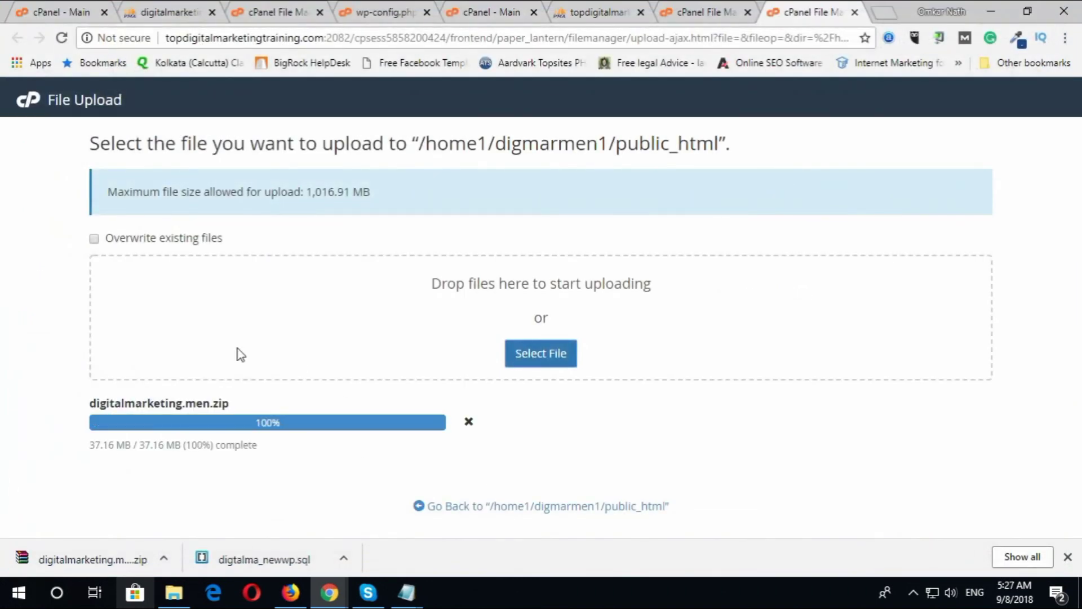
# - Reload the public_html listing, extract digitalmarketing.men.zip into /public_html, and dismiss the extraction results
pyautogui.click(704, 11)
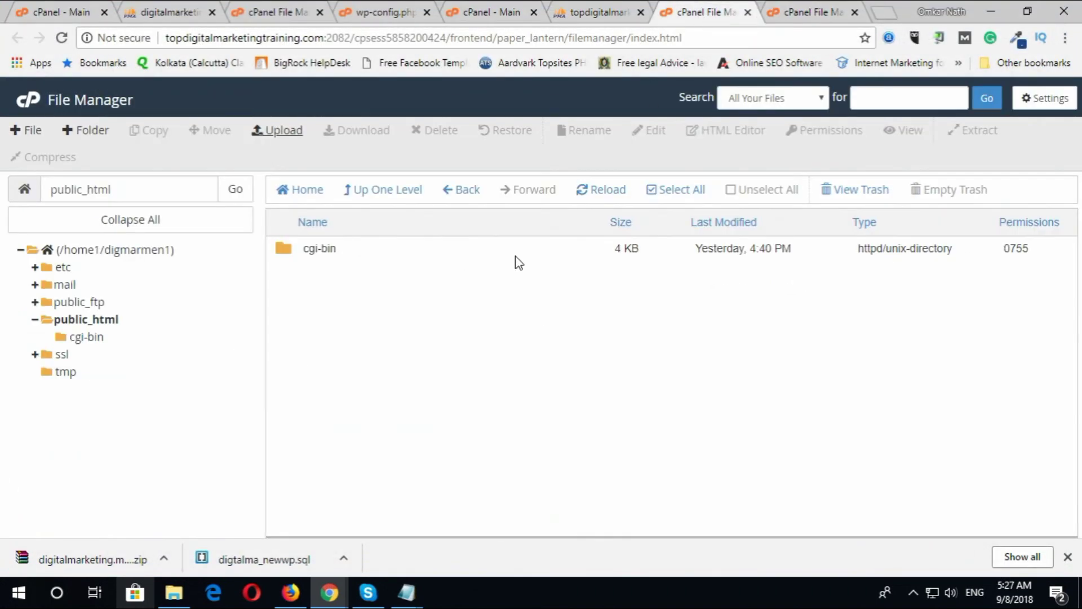
pyautogui.click(608, 194)
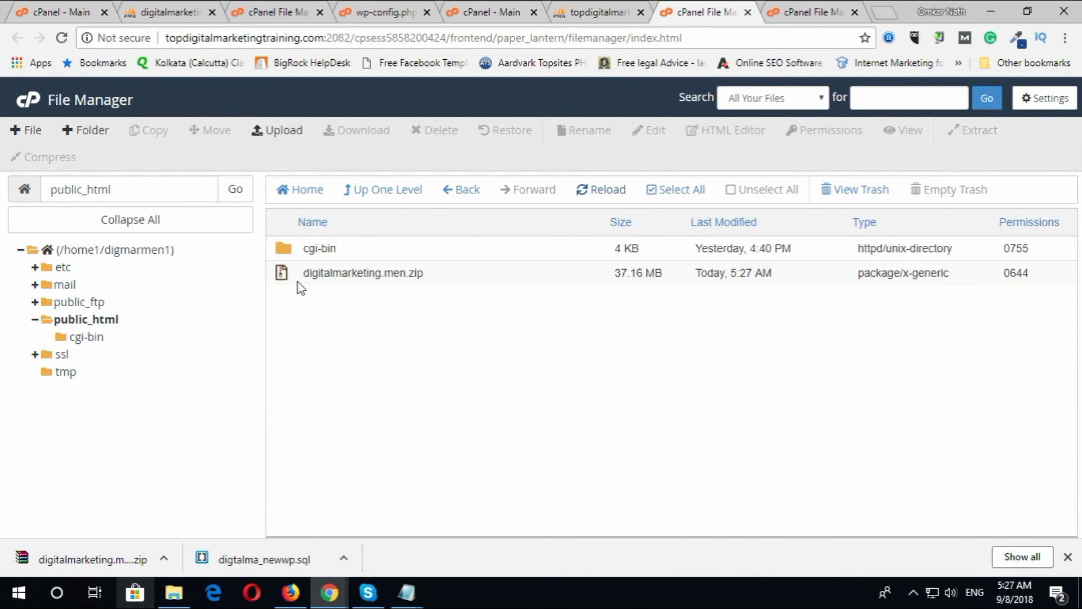
pyautogui.rightClick(298, 281)
pyautogui.click(376, 455)
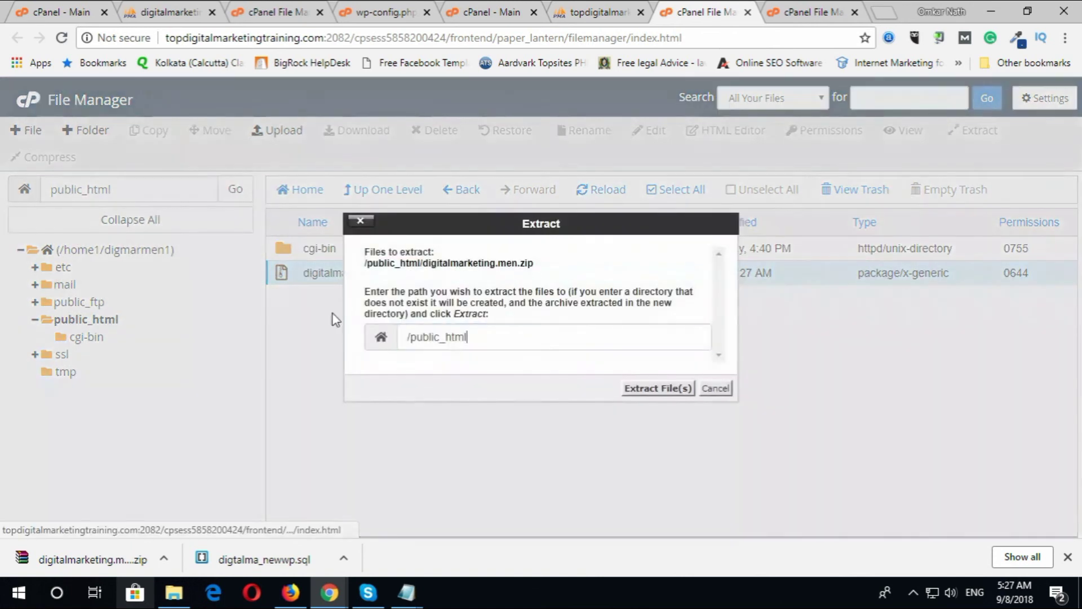
pyautogui.click(679, 388)
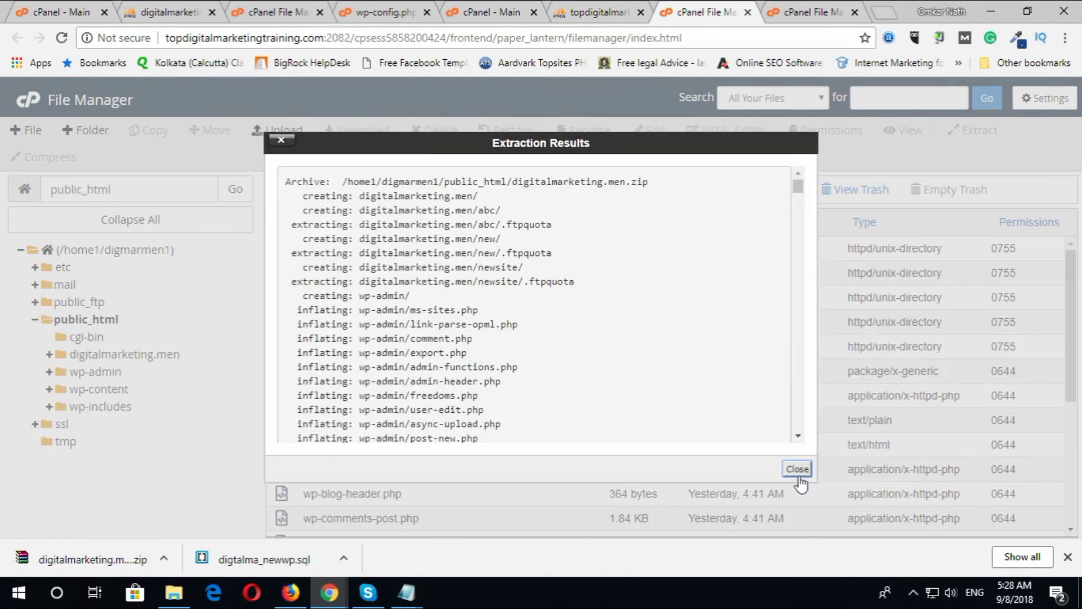
pyautogui.click(798, 469)
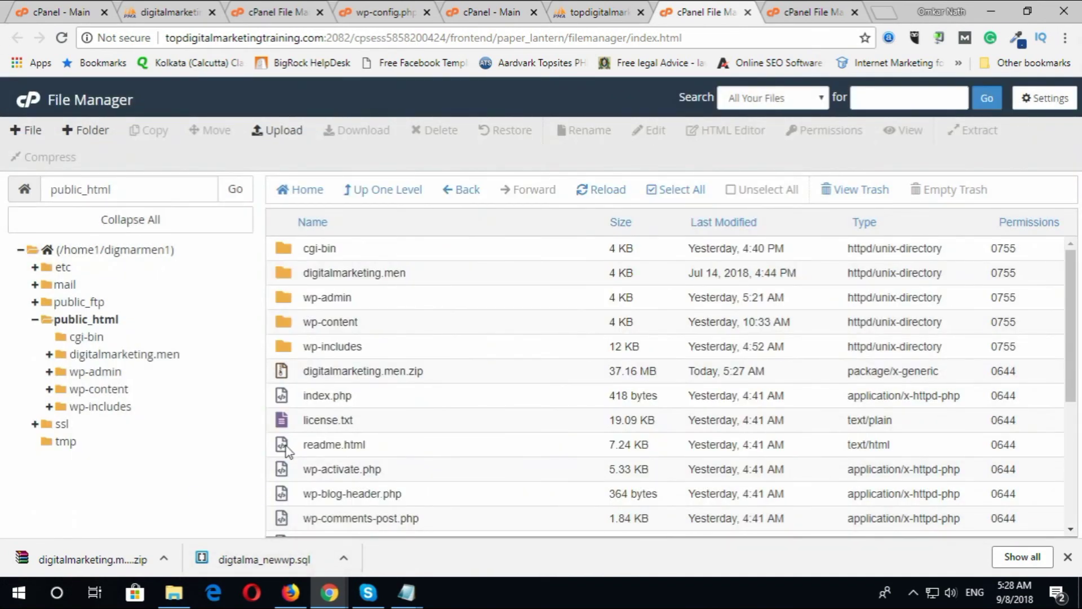
# - Open wp-config.php from public_html in the code editor, and bring up the Notepad note holding the new database details
pyautogui.scroll(-3, 321, 396)
pyautogui.rightClick(293, 387)
pyautogui.click(364, 377)
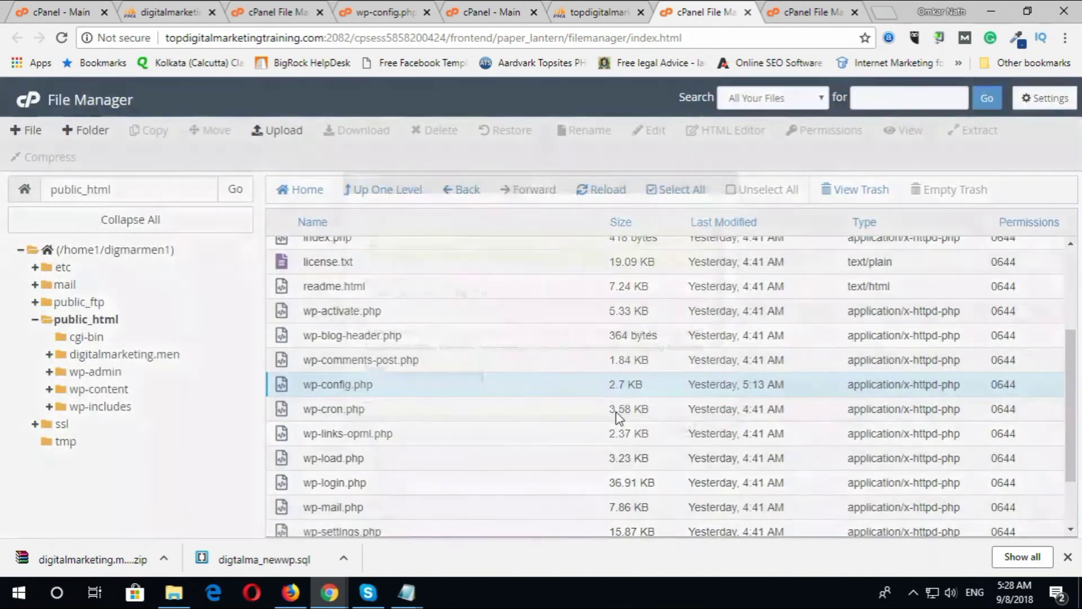
pyautogui.click(682, 429)
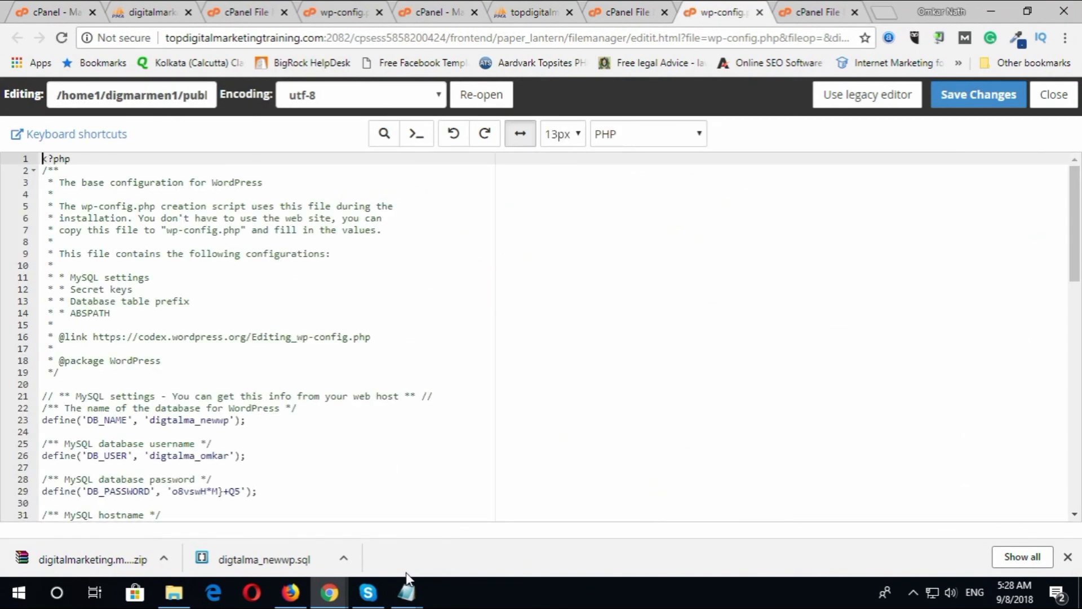
pyautogui.moveTo(406, 592)
pyautogui.click(447, 515)
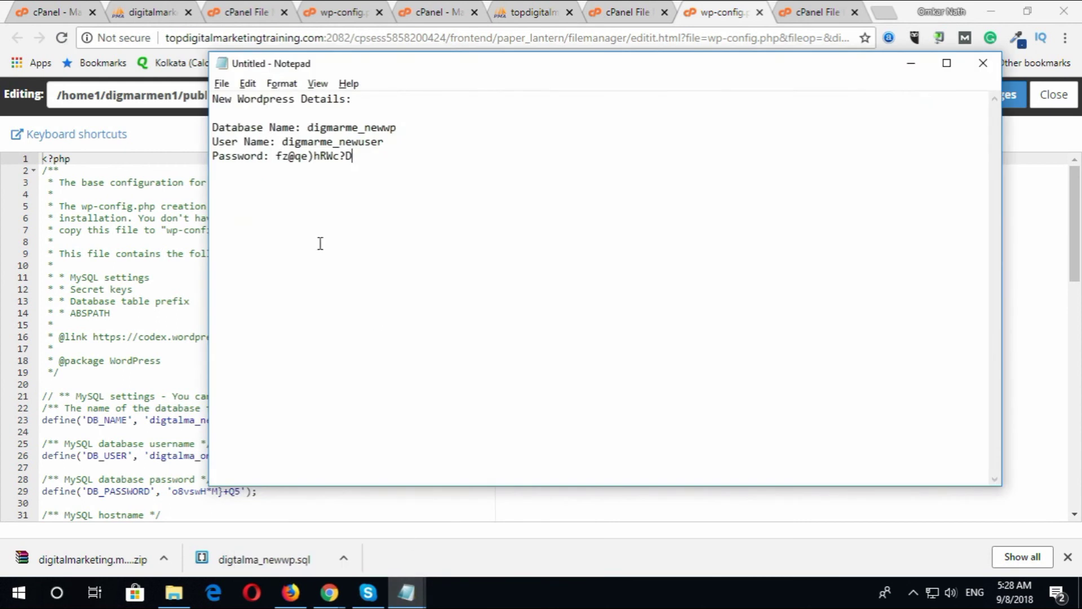
# - Copy the new database name from the Notepad note and set DB_NAME in wp-config.php to digmarme_newwp
pyautogui.moveTo(392, 130); pyautogui.dragTo(309, 129)
pyautogui.hotkey('ctrl', 'c')
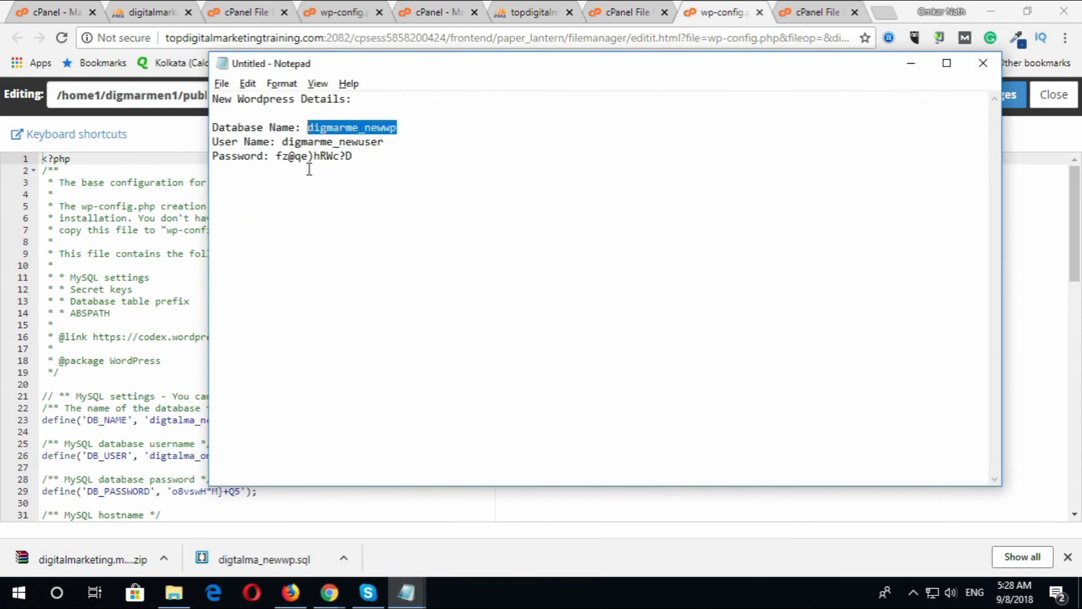
pyautogui.click(169, 413)
pyautogui.moveTo(148, 420); pyautogui.dragTo(226, 424)
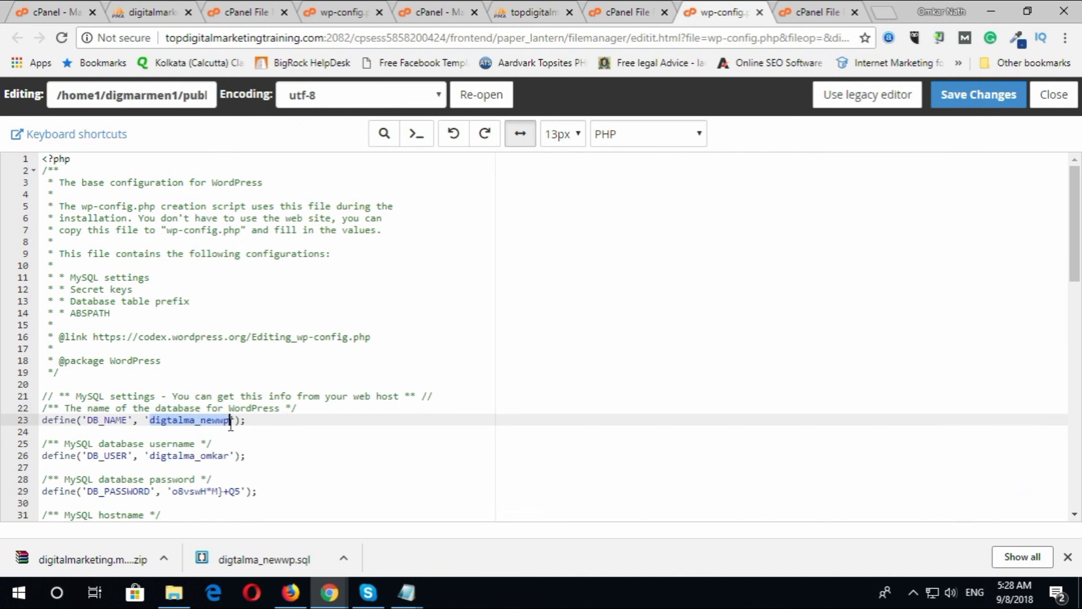
pyautogui.hotkey('ctrl', 'v')
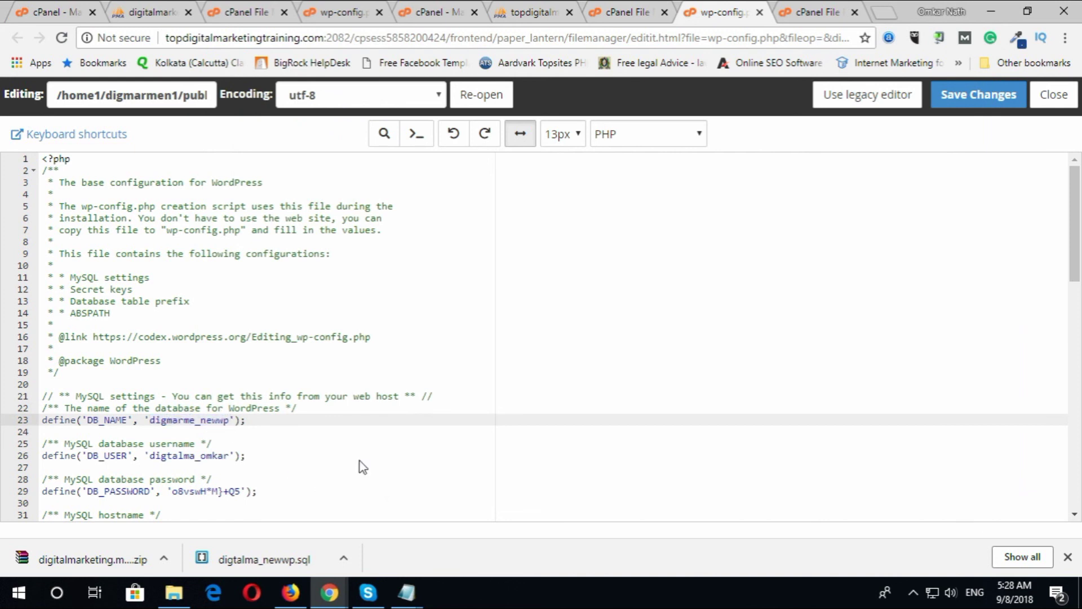
# - Copy the new user name from the Notepad note and set DB_USER in wp-config.php to digmarme_newuser
pyautogui.hotkey('alt', 'Tab')
pyautogui.moveTo(283, 141); pyautogui.dragTo(386, 145)
pyautogui.hotkey('ctrl', 'c')
pyautogui.hotkey('alt', 'Tab')
pyautogui.moveTo(150, 455); pyautogui.dragTo(228, 455)
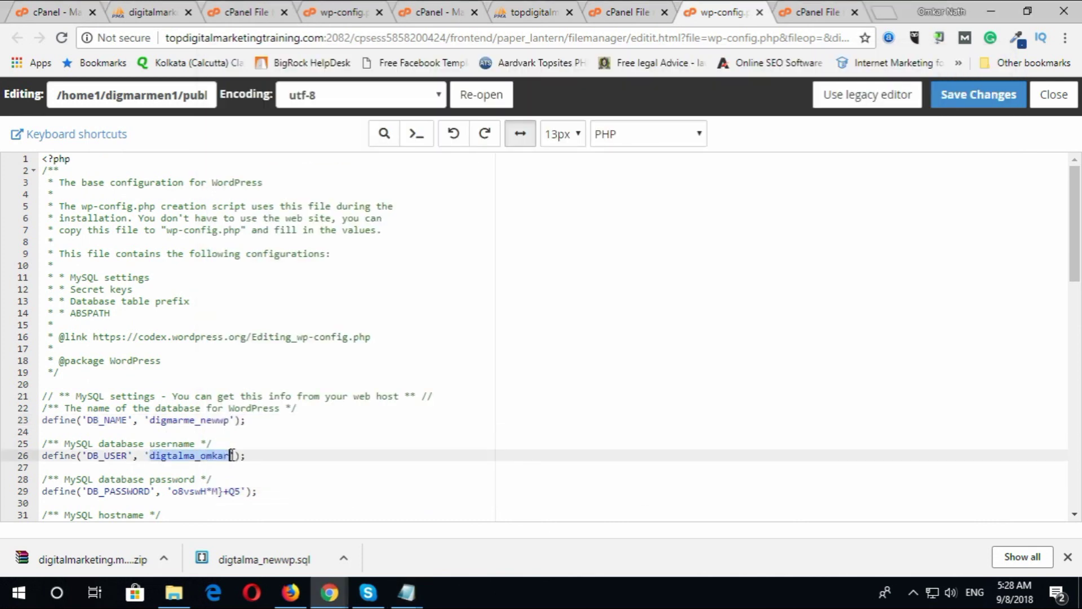
pyautogui.hotkey('ctrl', 'v')
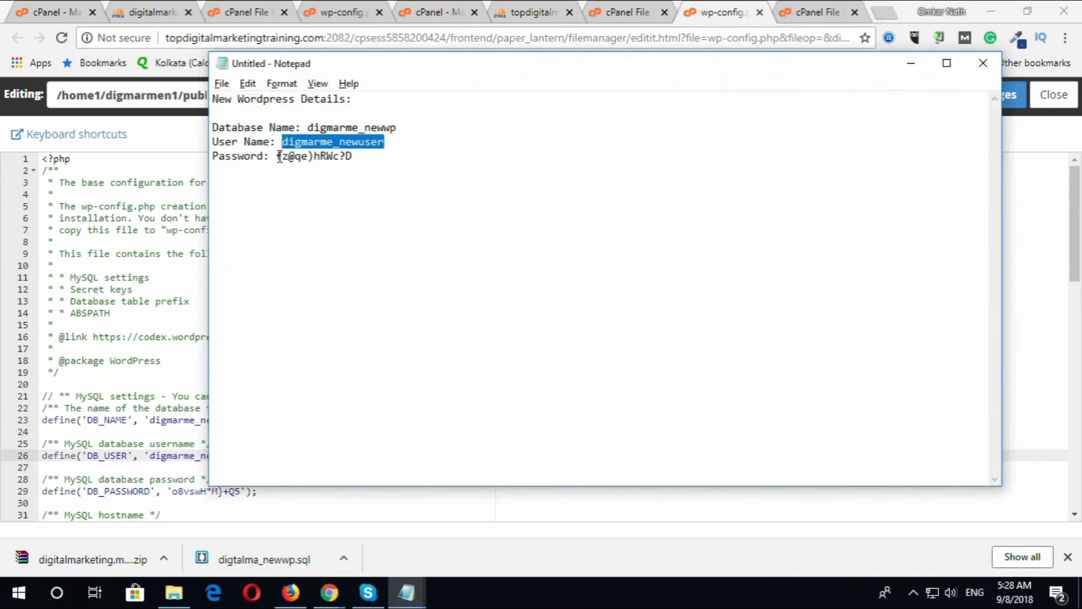
# - Copy the new database password from the Notepad note and replace the DB_PASSWORD value in wp-config.php with it
pyautogui.click(280, 155)
pyautogui.moveTo(293, 157); pyautogui.dragTo(353, 158)
pyautogui.hotkey('ctrl', 'c')
pyautogui.click(193, 503)
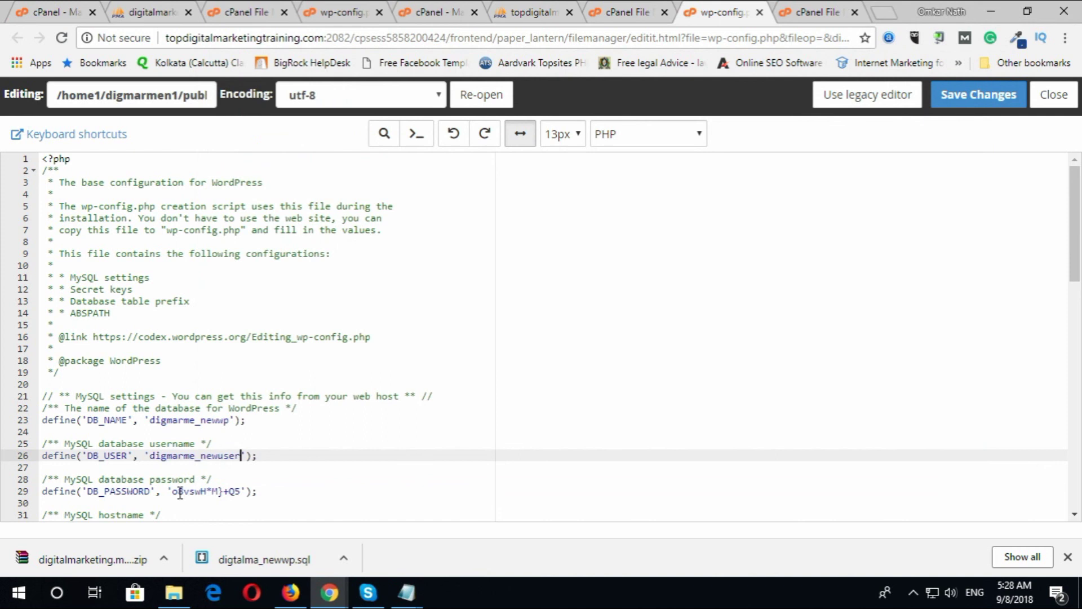
pyautogui.moveTo(172, 492); pyautogui.dragTo(241, 492)
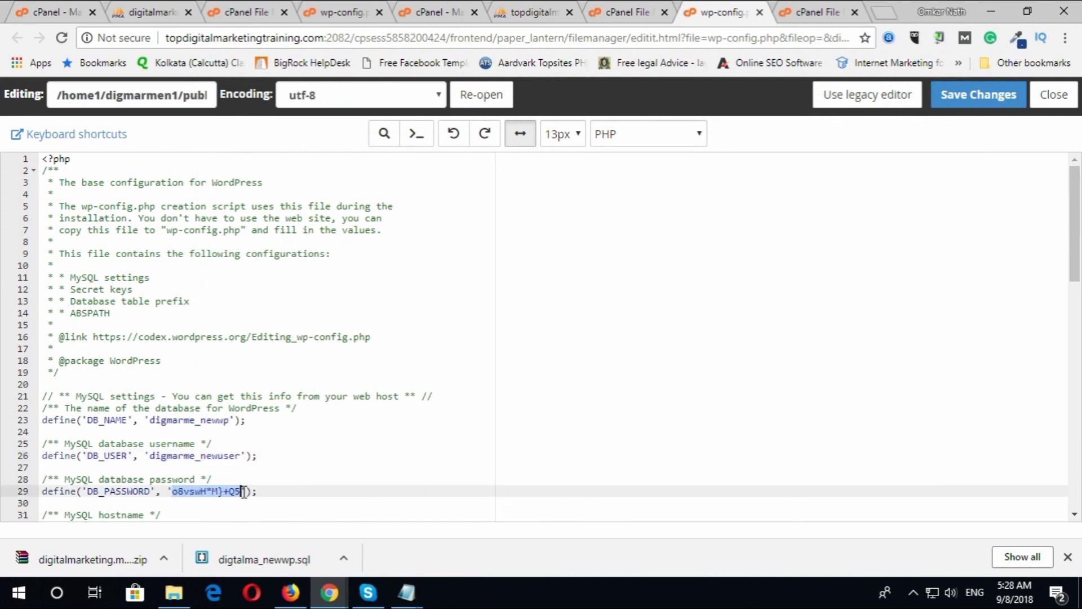
pyautogui.hotkey('ctrl', 'v')
# - Check the $table_prefix value in wp-config.php against the table names of the new database in phpMyAdmin, and save wp-config.php
pyautogui.scroll(-8, 382, 440)
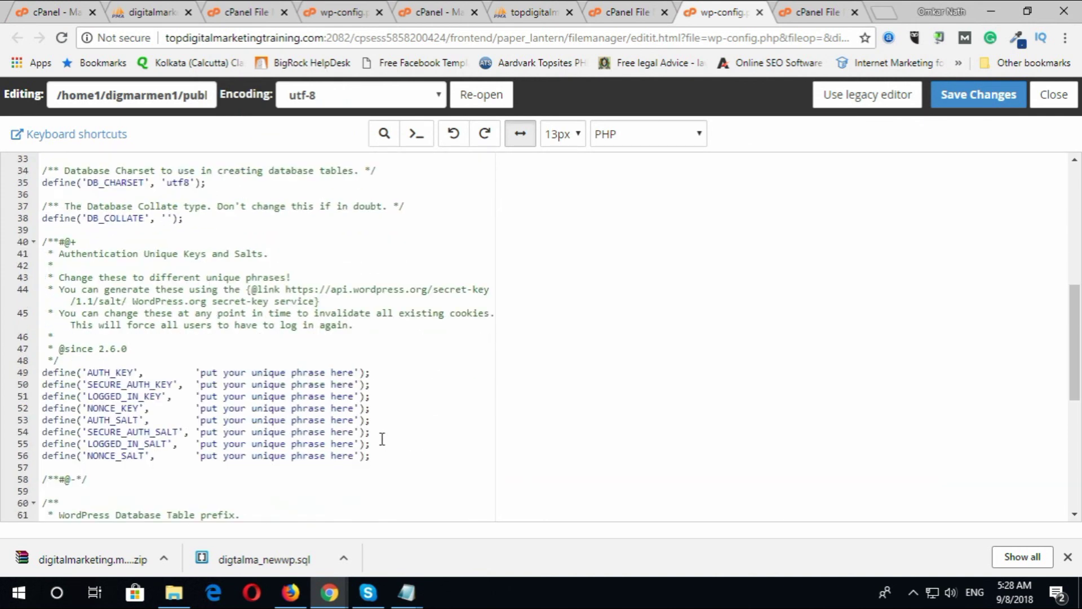
pyautogui.scroll(-2, 173, 422)
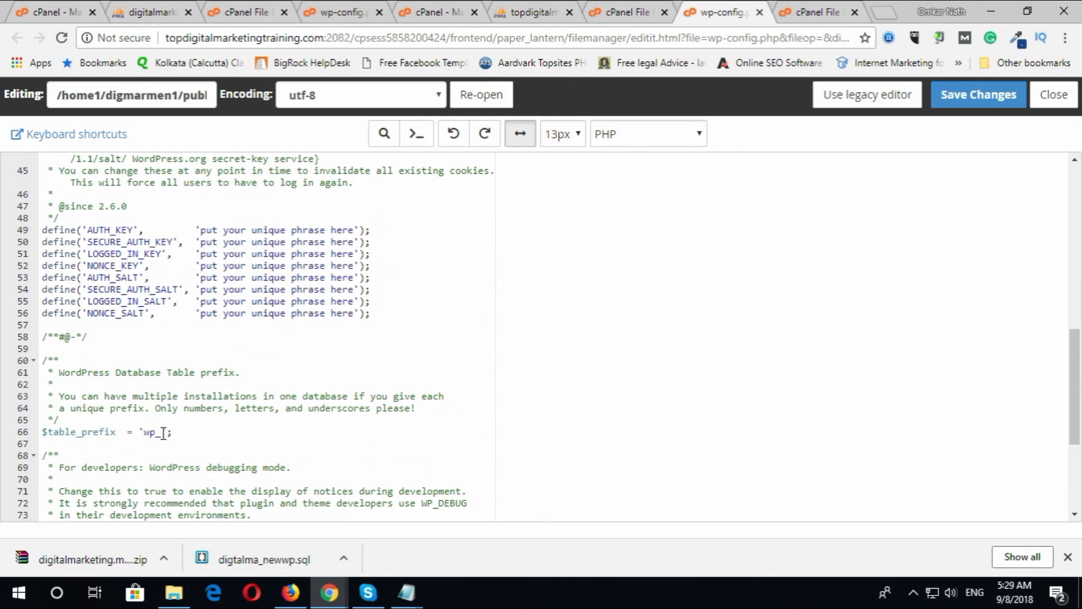
pyautogui.doubleClick(148, 433)
pyautogui.click(627, 8)
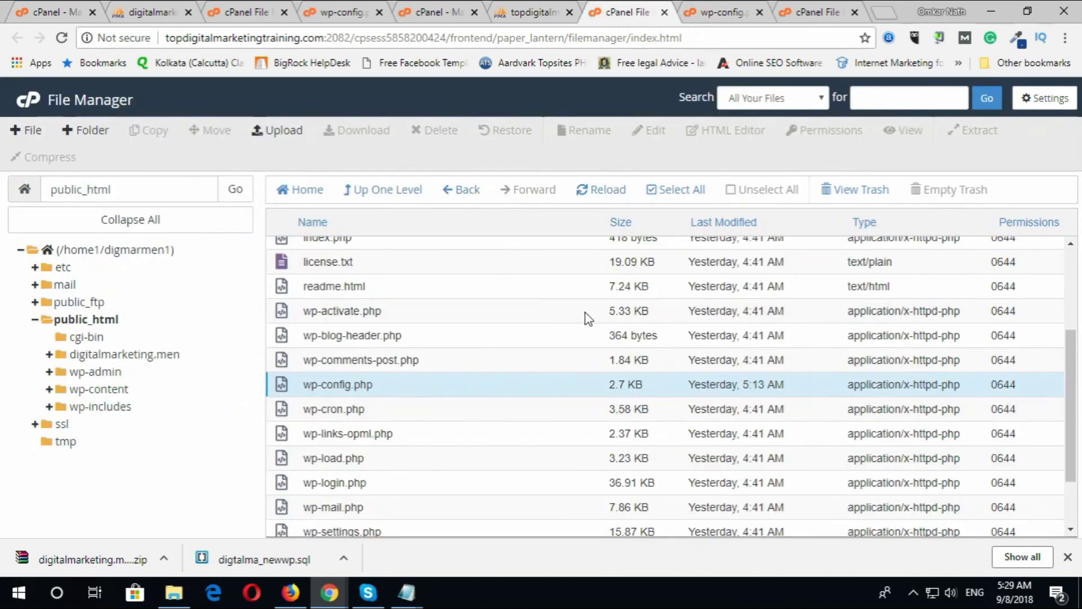
pyautogui.click(532, 12)
pyautogui.moveTo(224, 304); pyautogui.dragTo(246, 309)
pyautogui.click(108, 450)
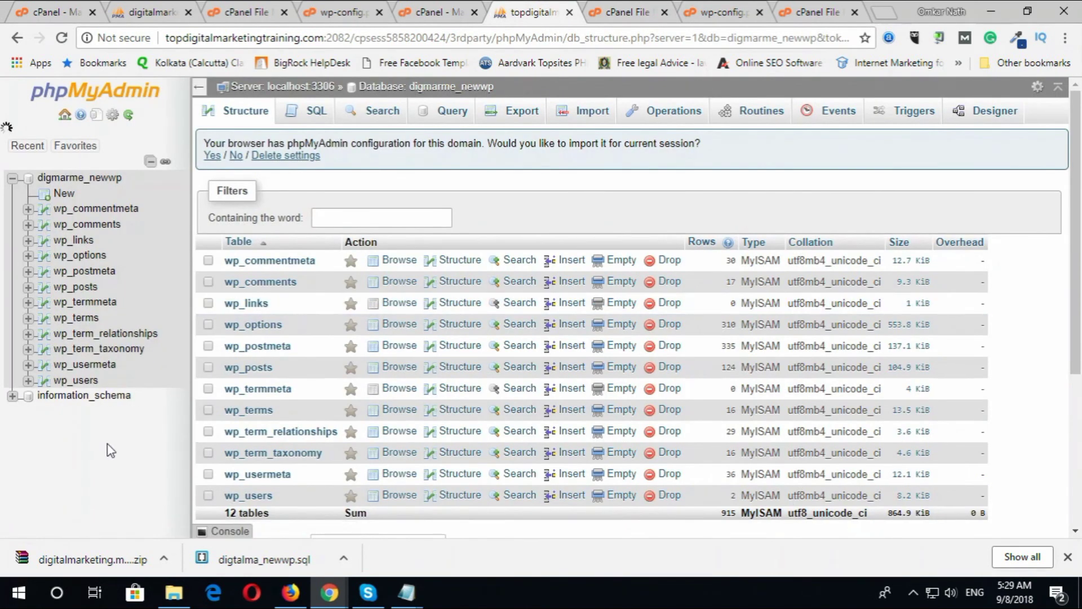
pyautogui.click(768, 17)
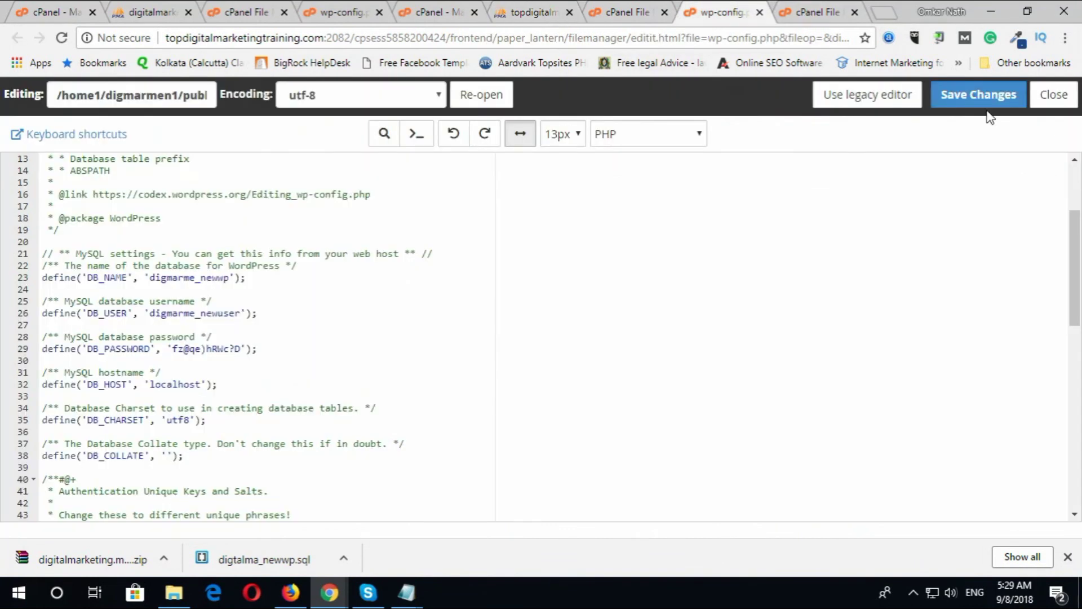
pyautogui.click(959, 95)
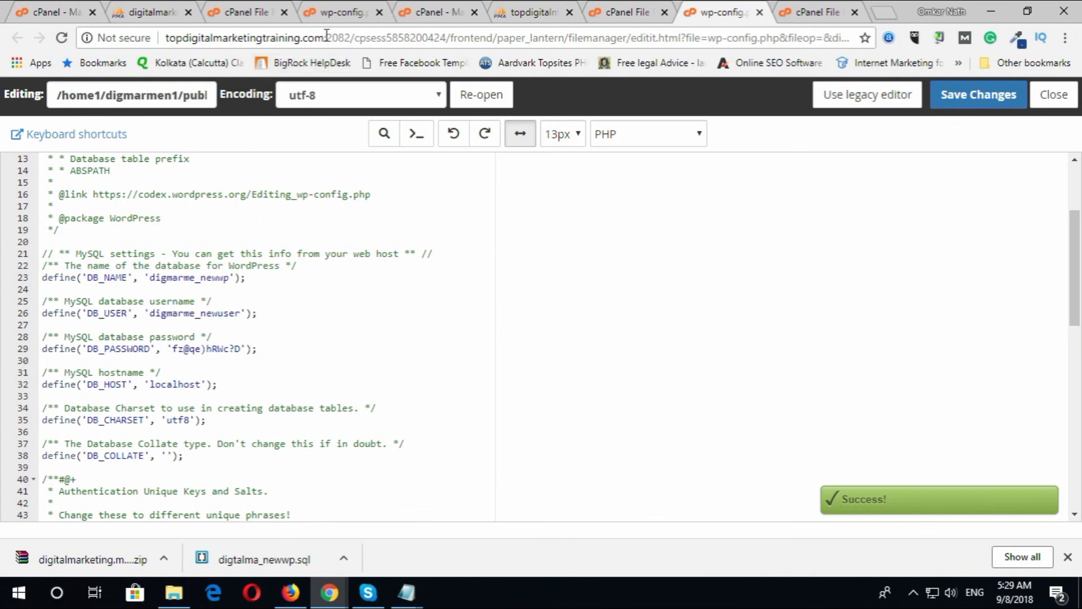
# - Load topdigitalmarketingtraining.com in a new browser tab and look over the transferred site's home page
pyautogui.moveTo(323, 38); pyautogui.dragTo(166, 38)
pyautogui.hotkey('ctrl', 'c')
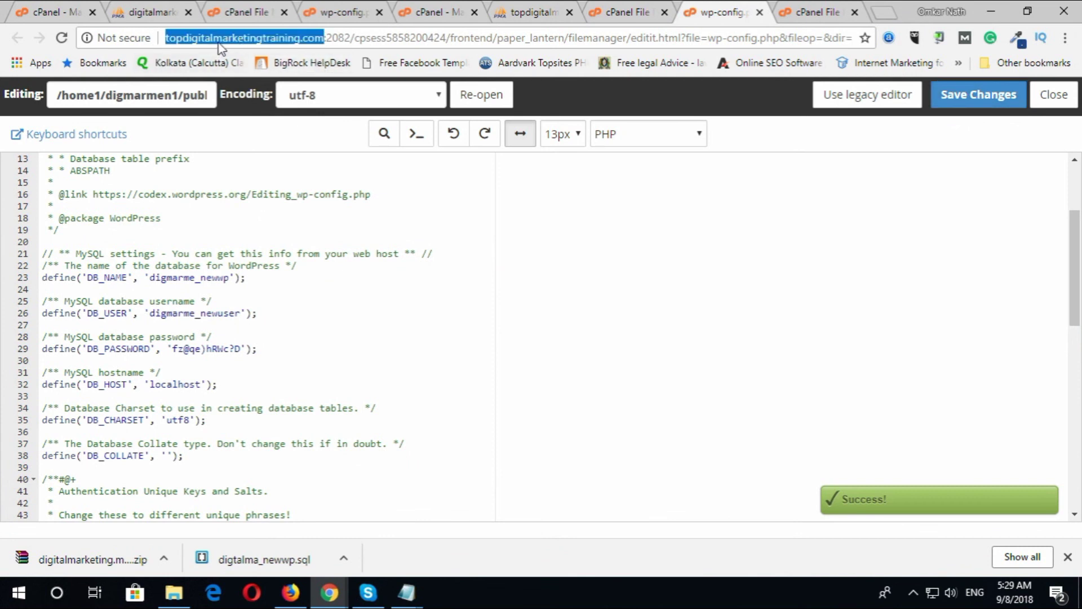
pyautogui.rightClick(221, 49)
pyautogui.click(250, 128)
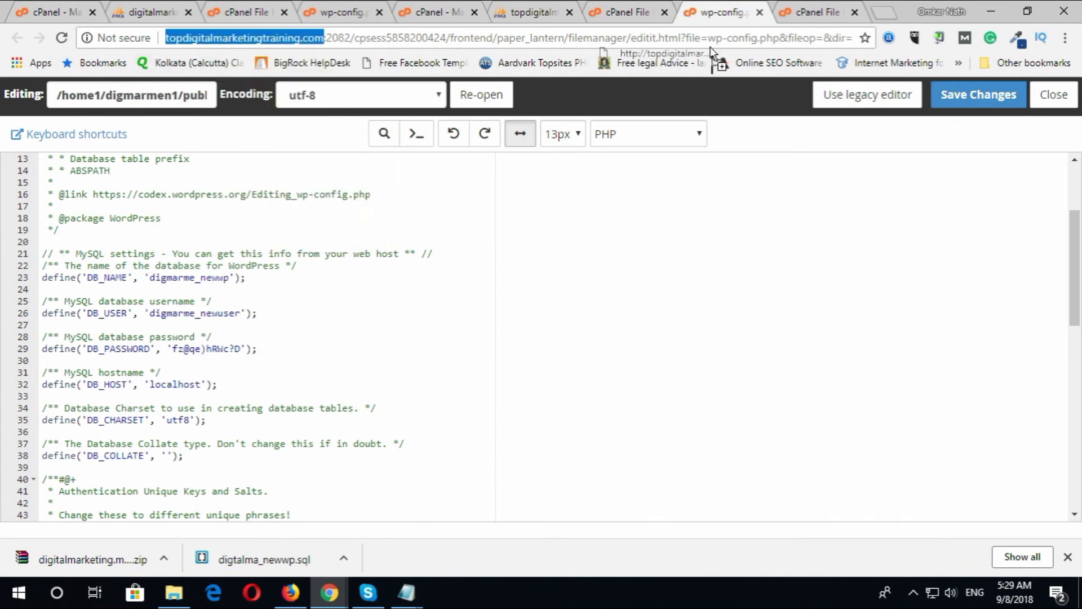
pyautogui.click(885, 12)
pyautogui.hotkey('ctrl', 'v')
pyautogui.press('Return')
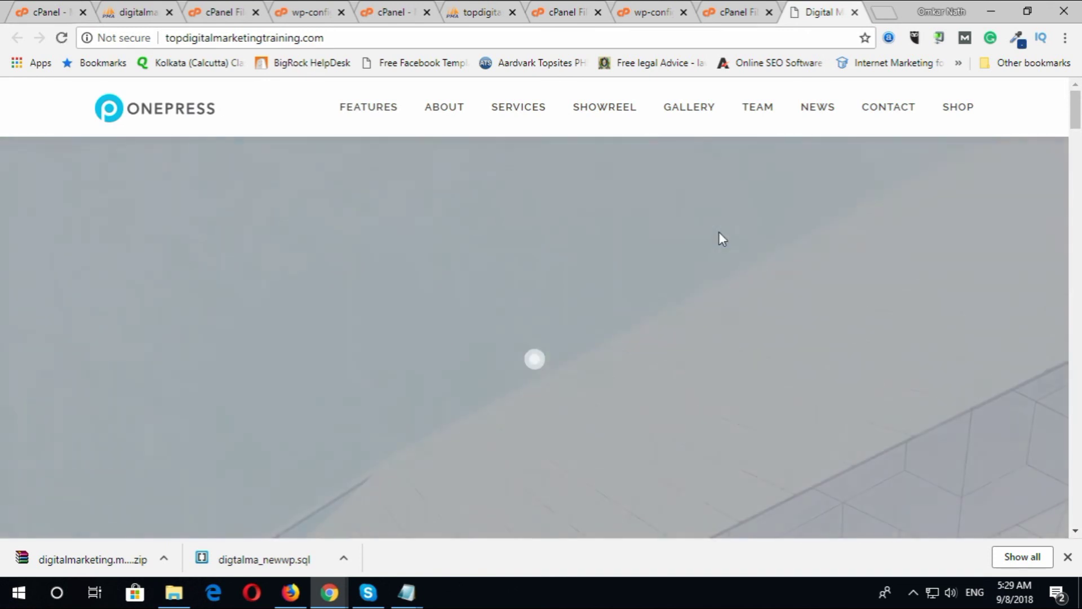
pyautogui.scroll(-4, 584, 340)
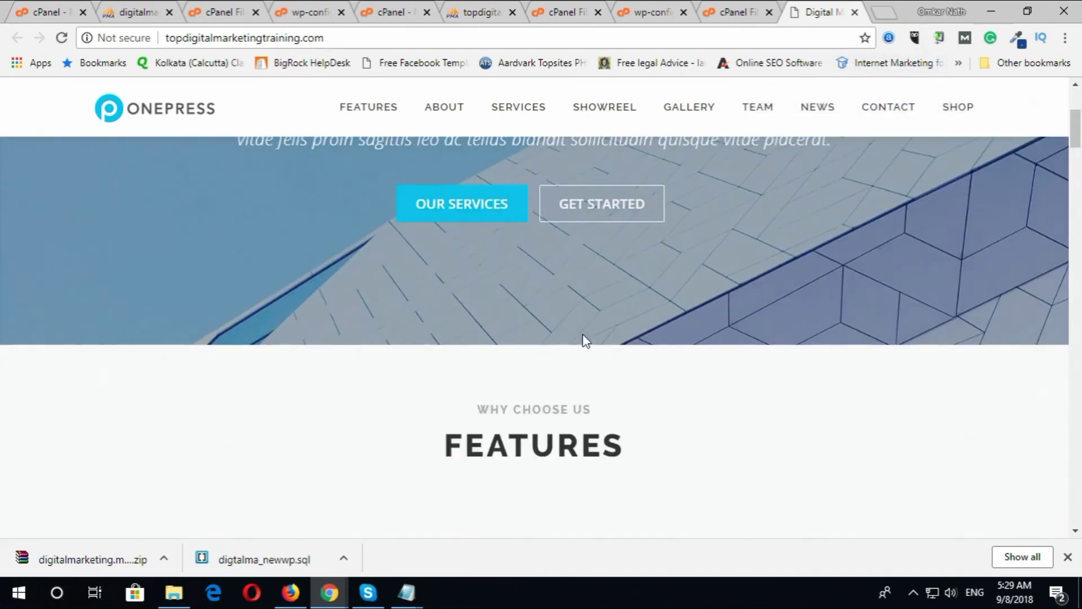